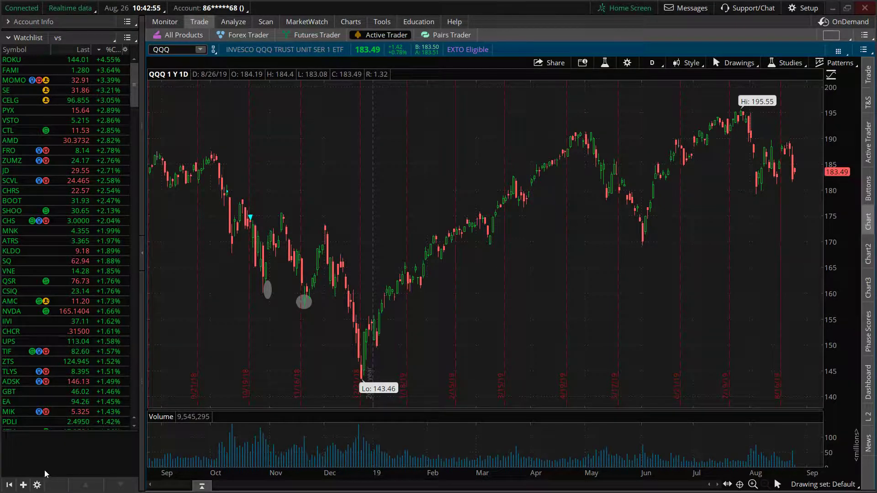
# Hide the gadget sidebar beside the chart and show it again
pyautogui.click(142, 255)
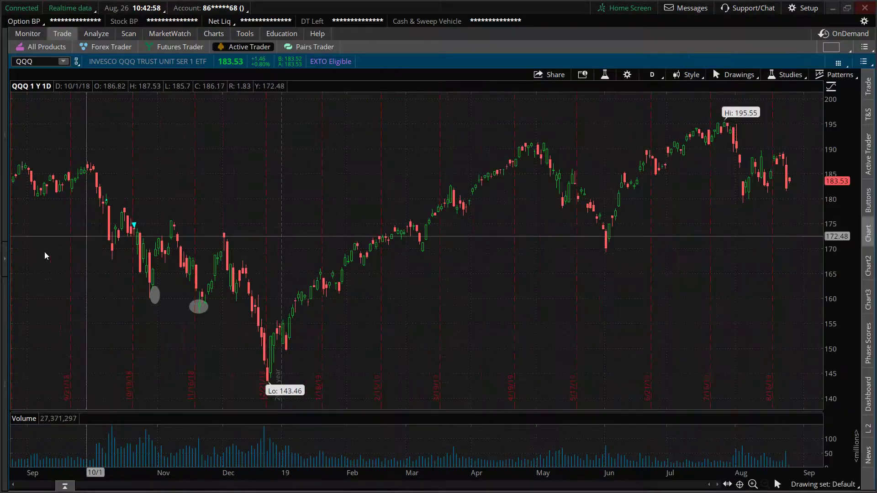
pyautogui.click(5, 260)
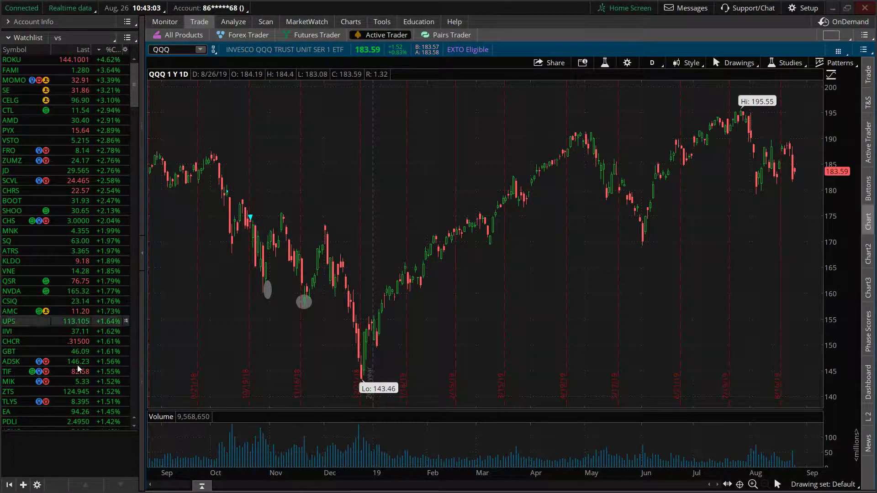
# Add a Trader TV gadget tuned to CNBC US to the sidebar and pause its playback
pyautogui.click(23, 485)
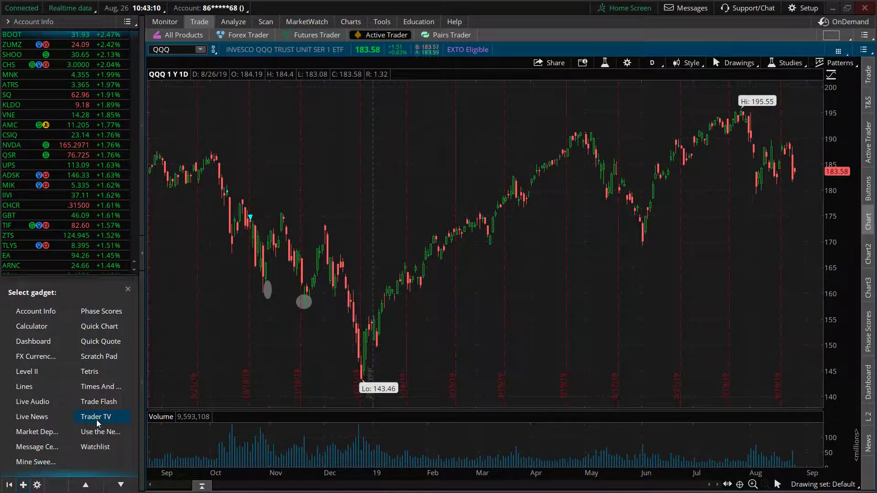
pyautogui.click(97, 417)
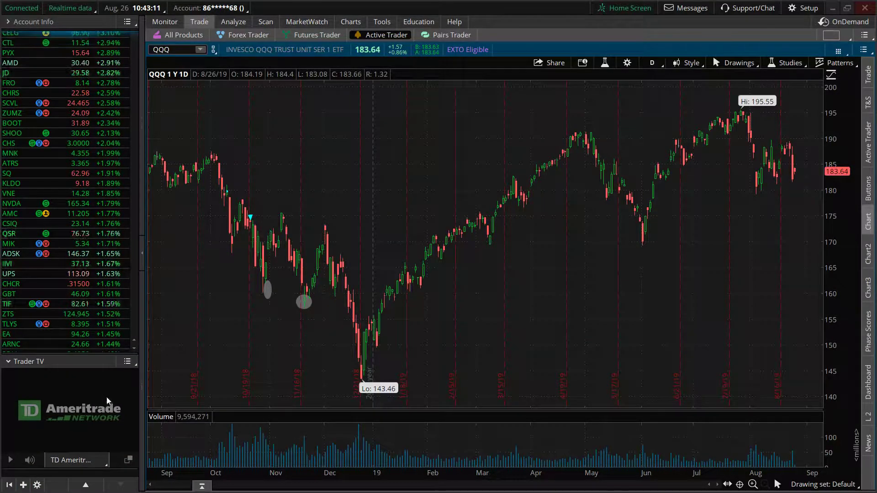
pyautogui.click(97, 466)
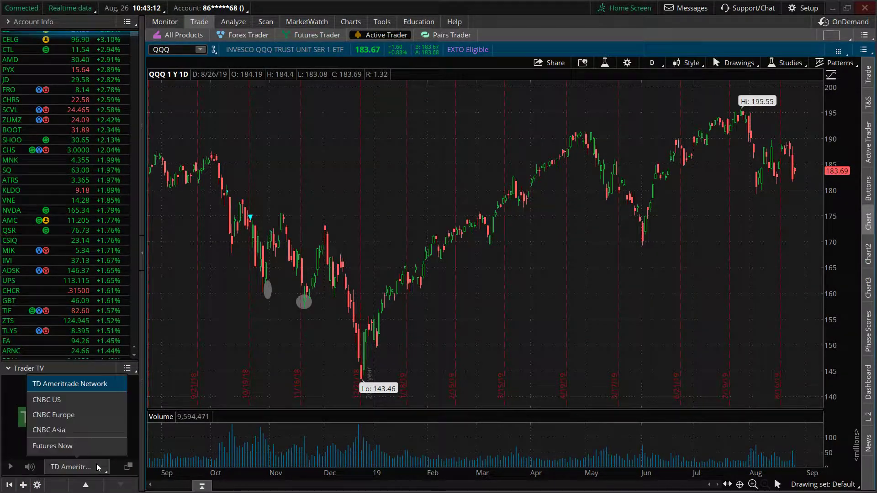
pyautogui.click(80, 399)
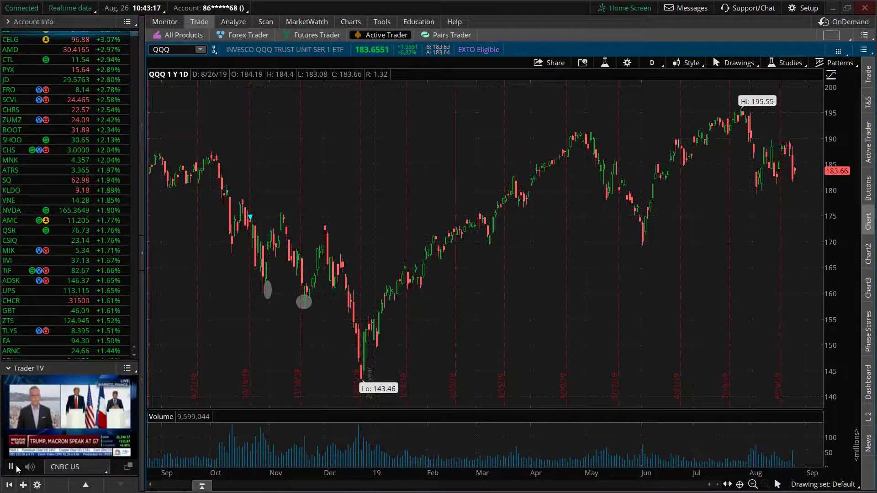
pyautogui.click(13, 466)
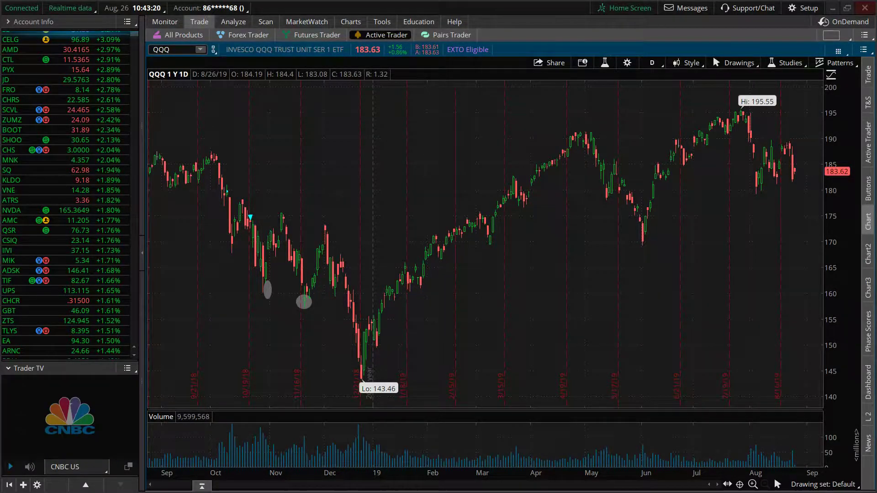
pyautogui.click(24, 484)
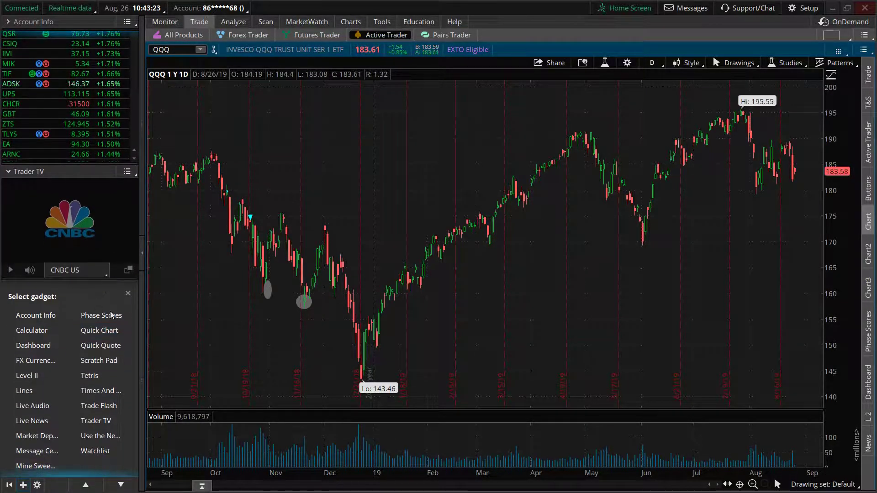
pyautogui.click(127, 295)
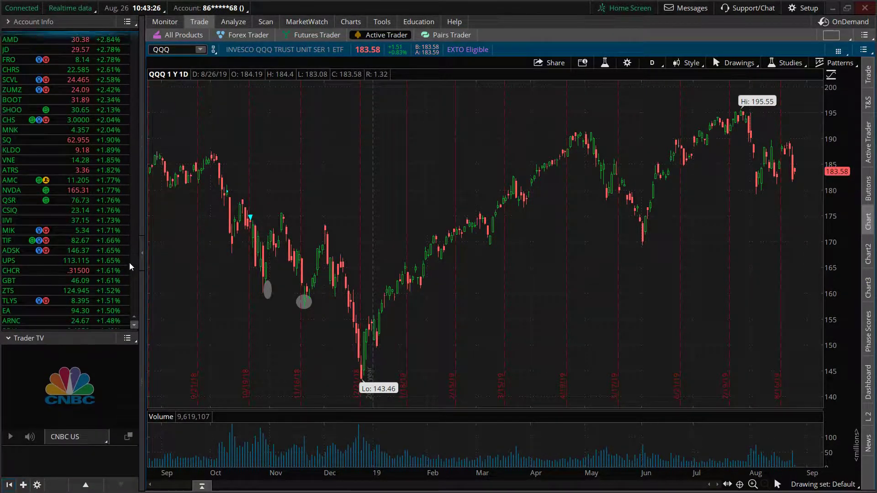
# Detach the Trader TV gadget into its own window and delete it from the sidebar
pyautogui.click(124, 370)
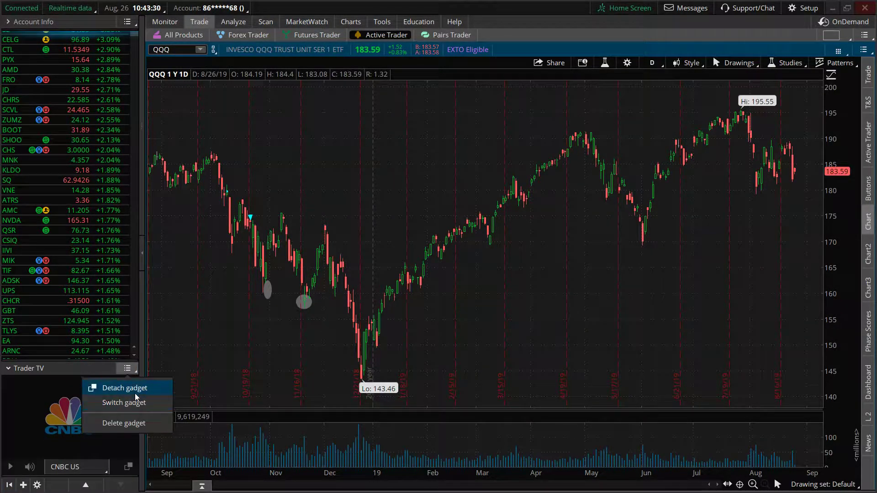
pyautogui.click(124, 387)
pyautogui.moveTo(59, 368); pyautogui.dragTo(430, 117)
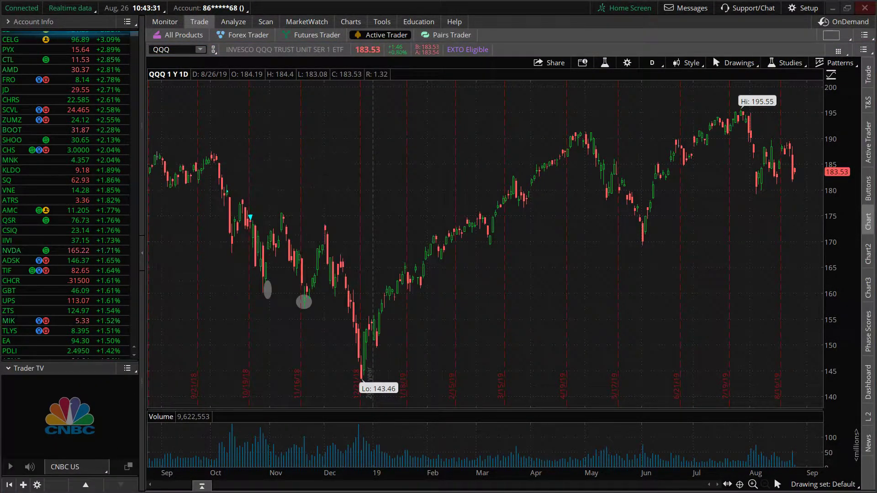
pyautogui.click(127, 350)
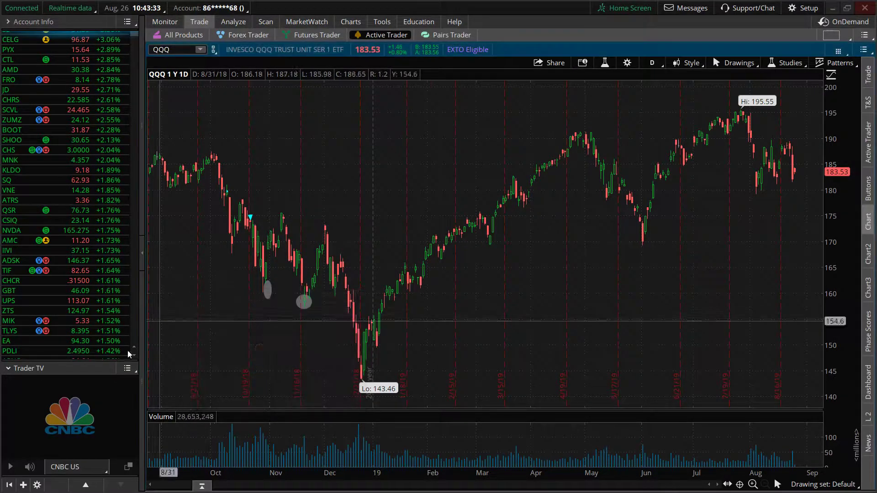
pyautogui.click(131, 368)
pyautogui.click(130, 426)
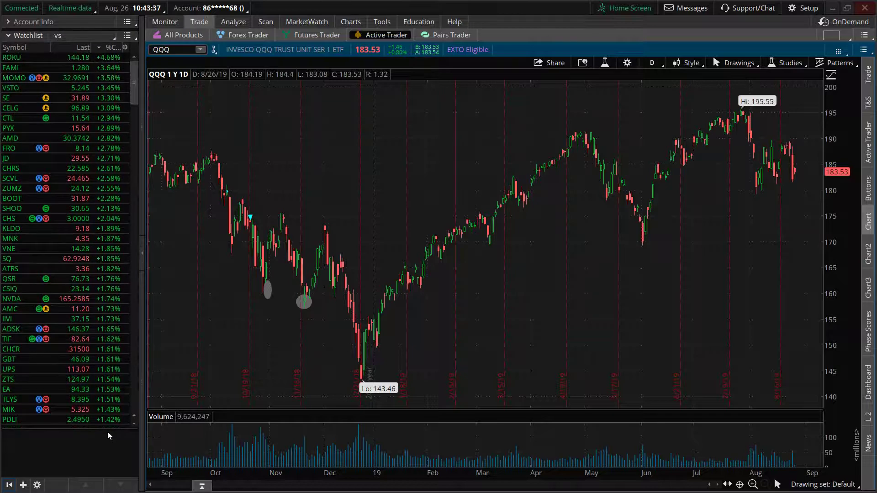
# Load the personal Cannabis watchlist in the Watchlist gadget and look through its symbols
pyautogui.click(65, 37)
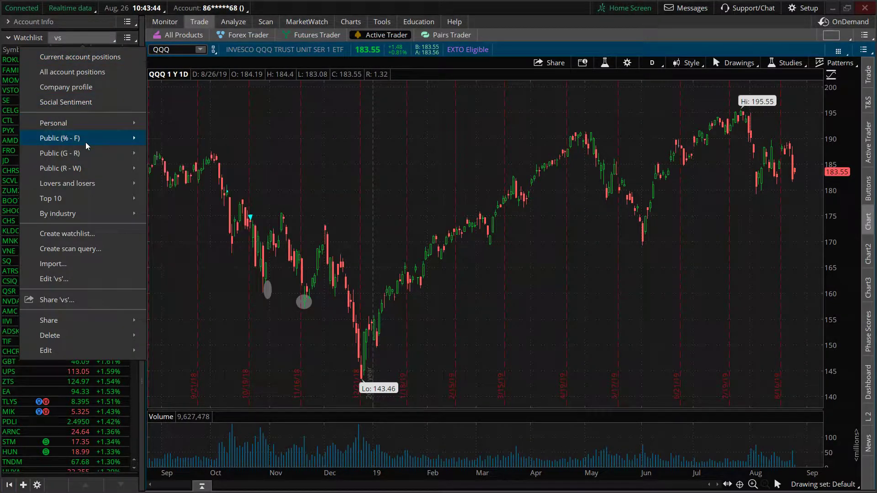
pyautogui.moveTo(85, 144)
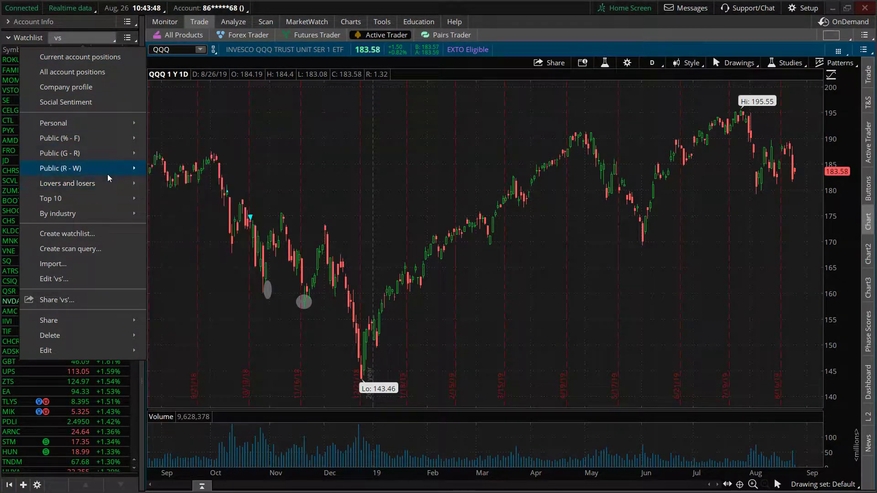
pyautogui.moveTo(106, 113)
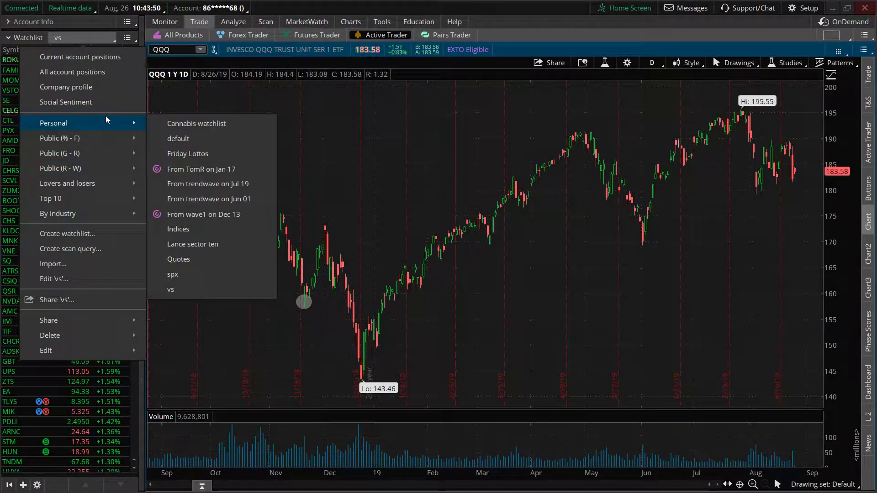
pyautogui.click(240, 120)
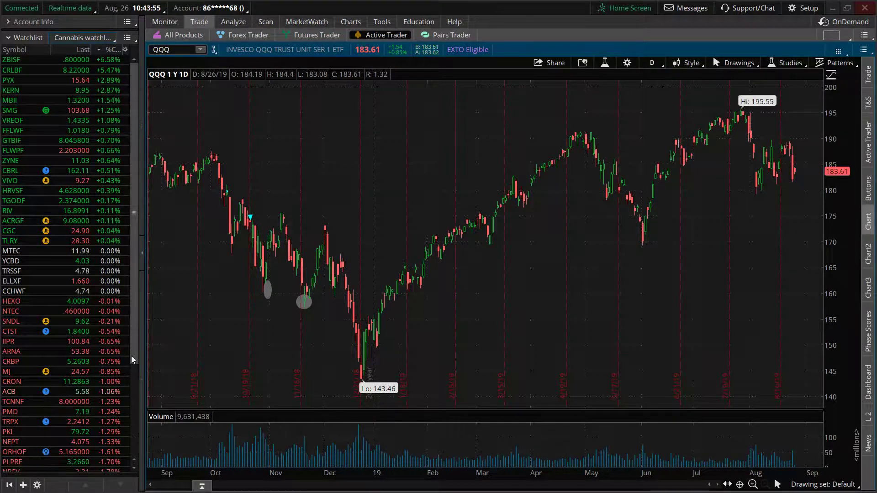
pyautogui.scroll(-4, 114, 462)
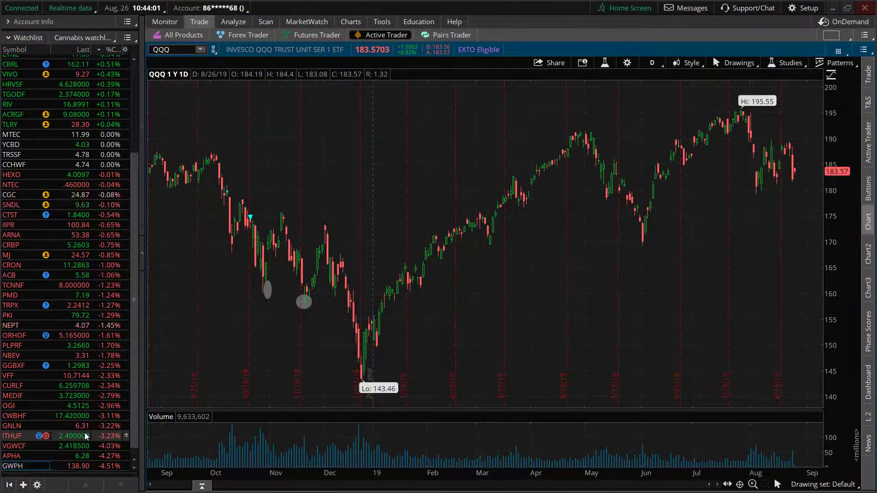
pyautogui.press('Return')
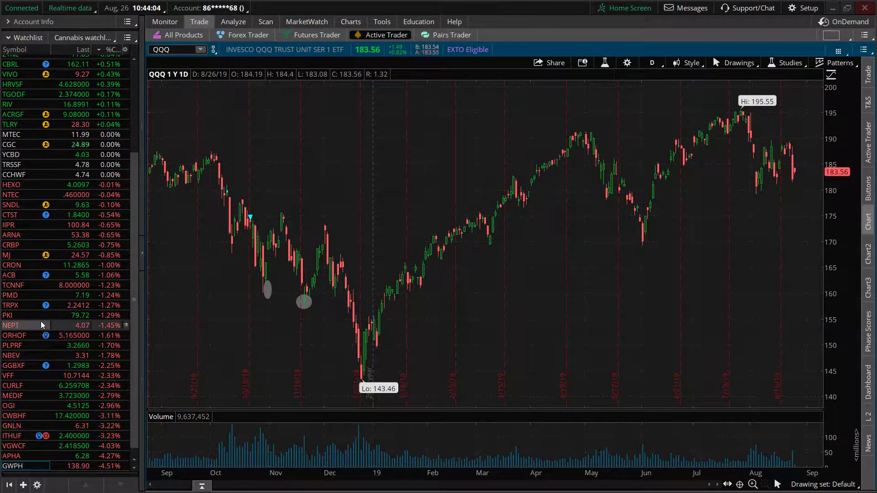
pyautogui.scroll(-1, 33, 340)
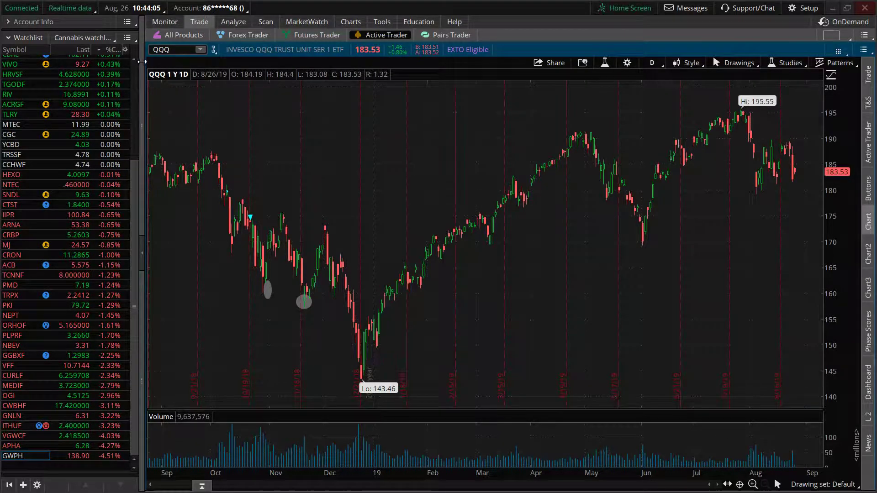
pyautogui.scroll(5, 133, 67)
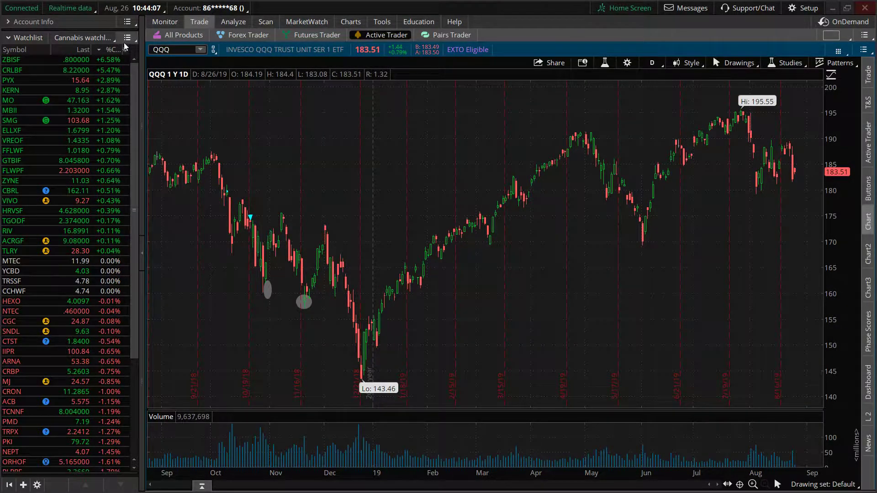
# Detach the Cannabis watchlist into a separate floating window and unpin that window
pyautogui.click(126, 39)
pyautogui.click(116, 57)
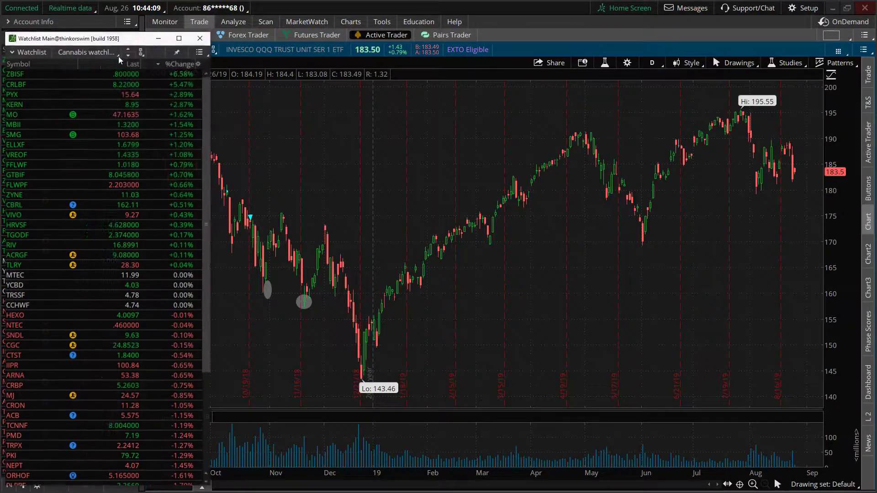
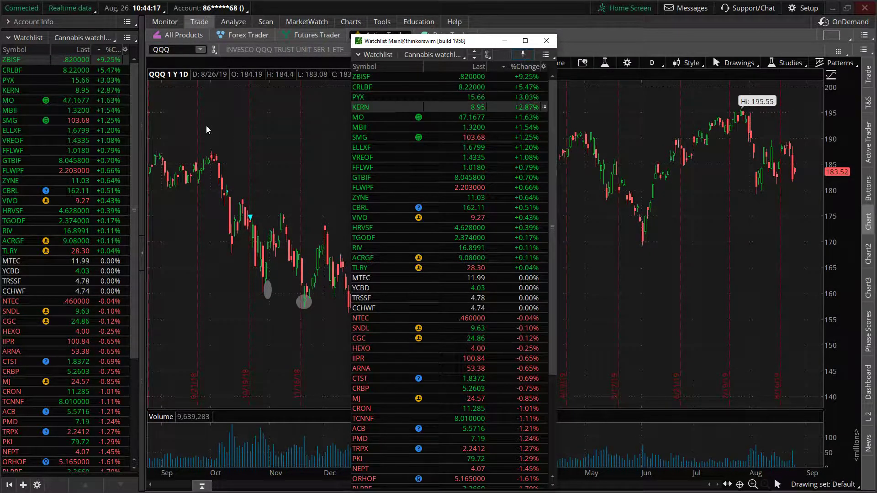
pyautogui.click(527, 54)
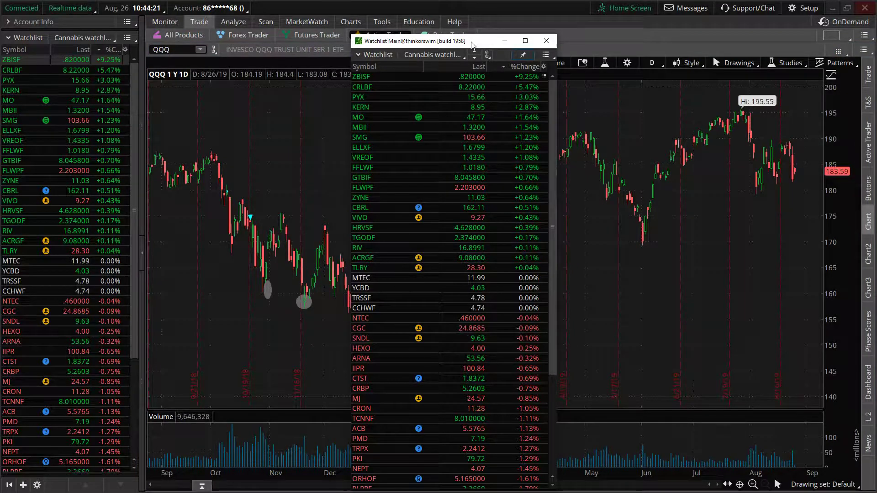
# Widen the detached watchlist window and load the default columns Symbol, Last, Net Change, Bid and Ask
pyautogui.click(543, 66)
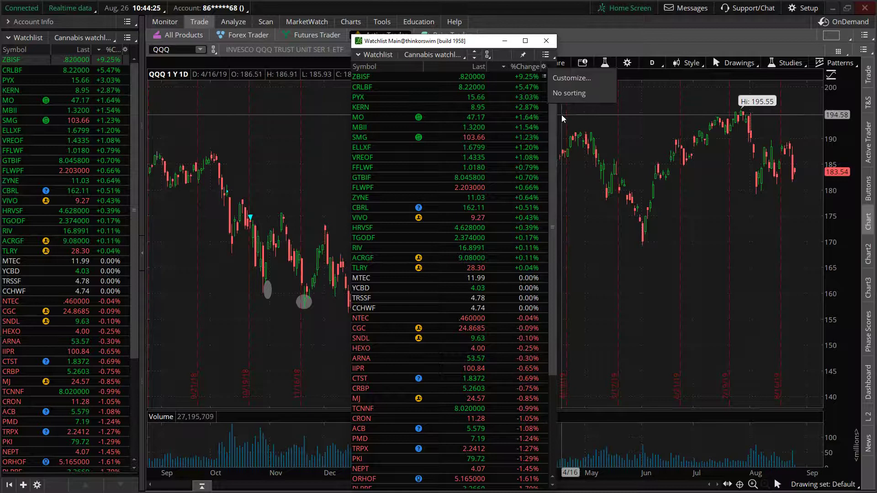
pyautogui.moveTo(555, 107); pyautogui.dragTo(658, 109)
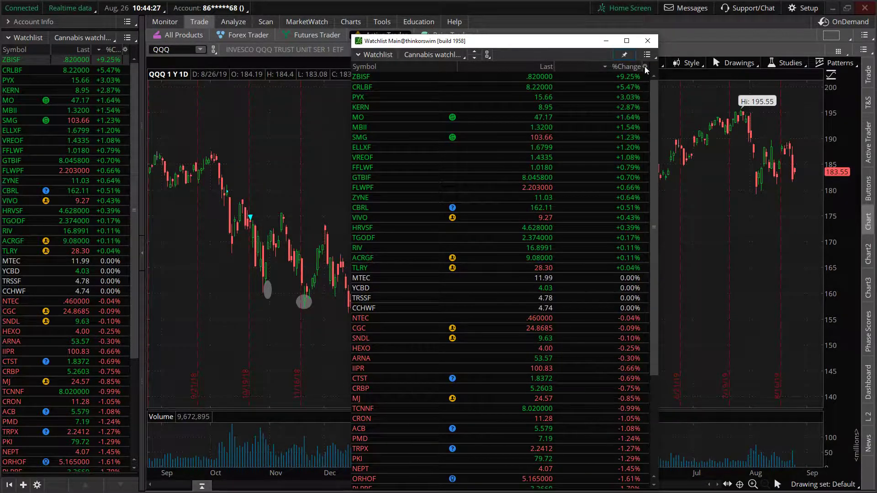
pyautogui.click(644, 66)
pyautogui.click(659, 77)
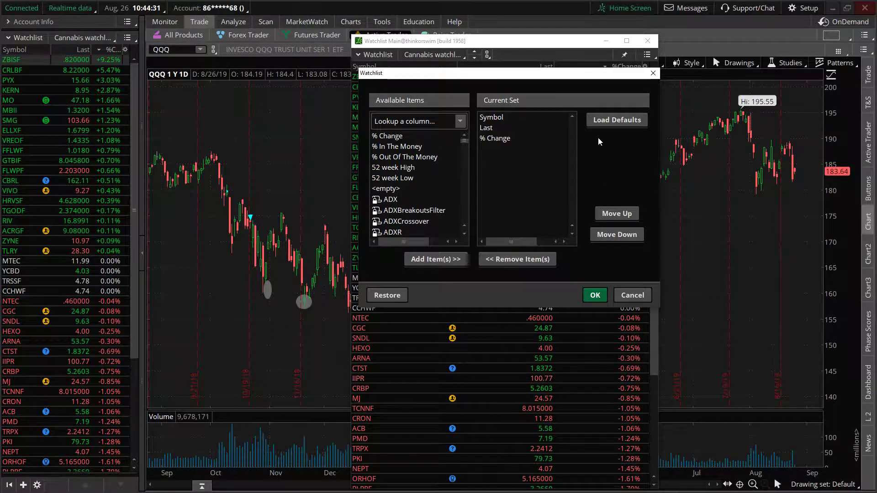
pyautogui.click(600, 120)
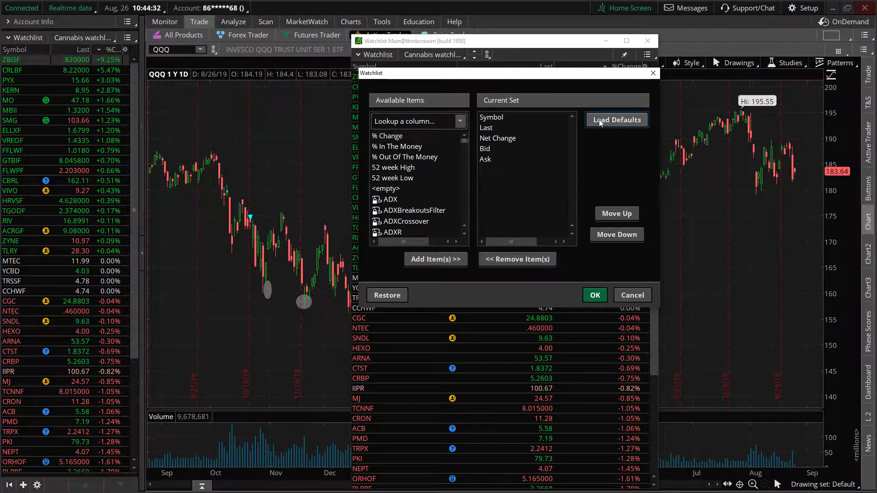
pyautogui.click(594, 295)
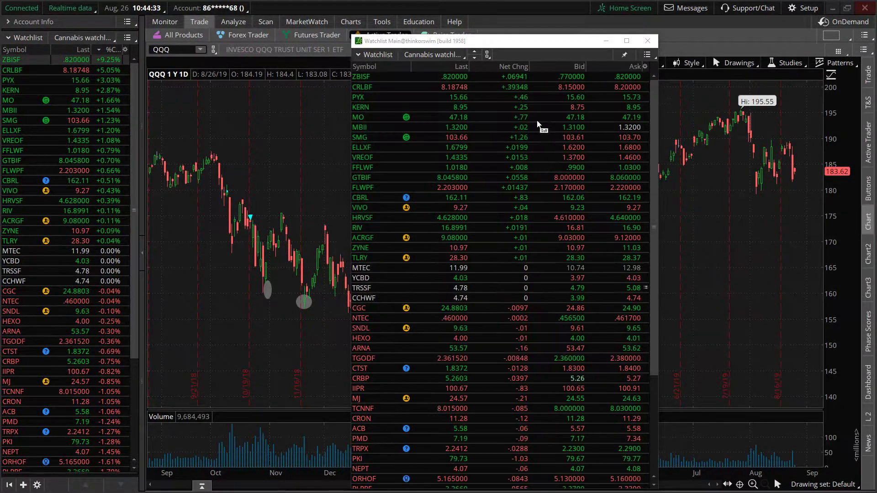
# Remove the Bid and Ask columns from the detached watchlist and sort it by net change in ascending order
pyautogui.click(644, 67)
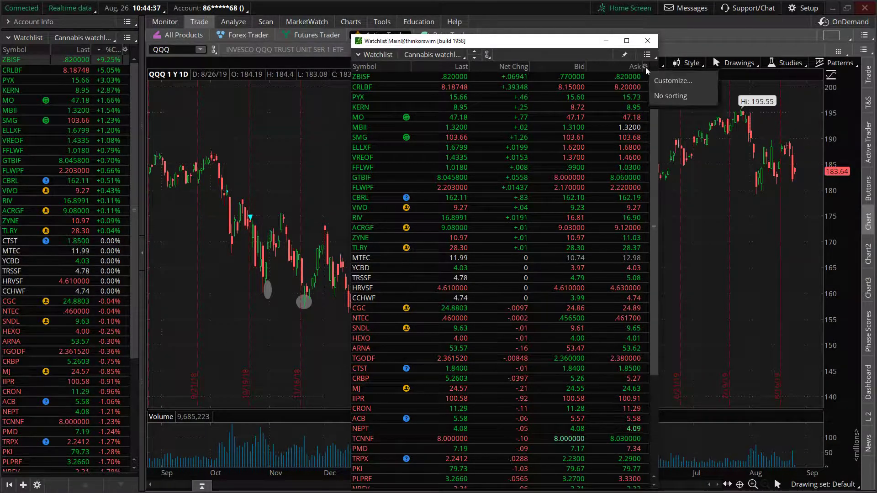
pyautogui.click(655, 81)
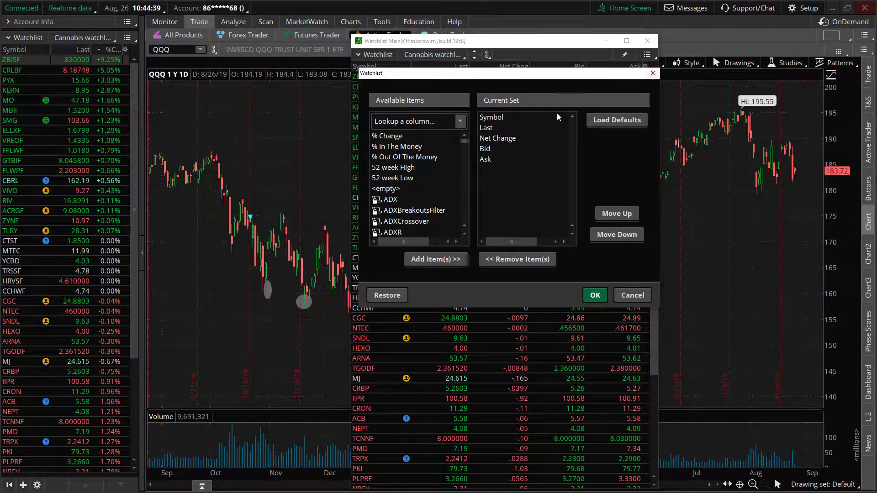
pyautogui.click(485, 148)
pyautogui.click(511, 260)
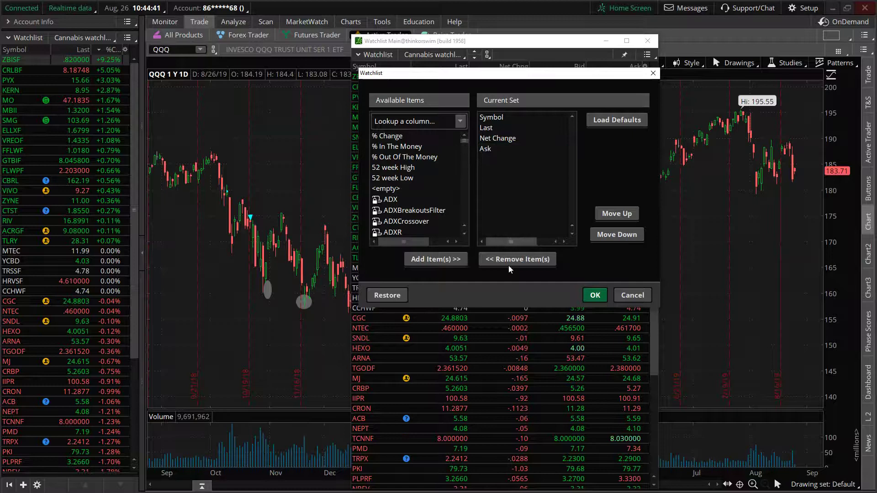
pyautogui.click(500, 149)
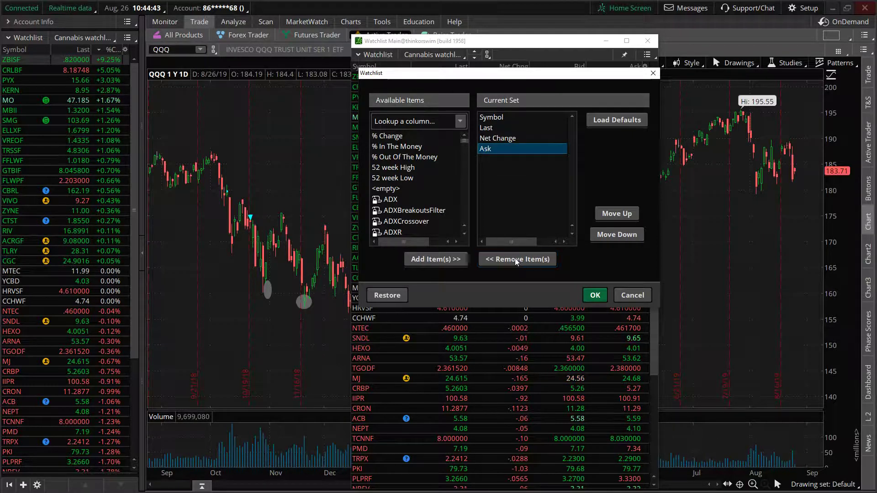
pyautogui.click(591, 295)
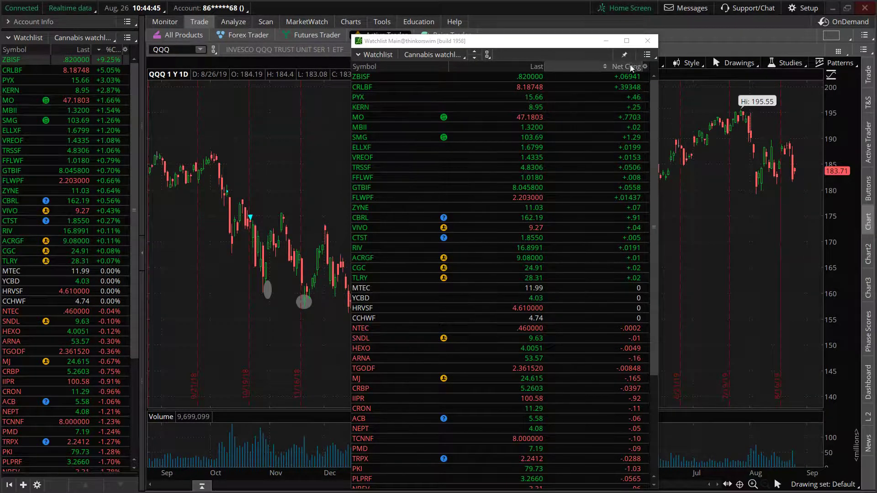
pyautogui.click(622, 68)
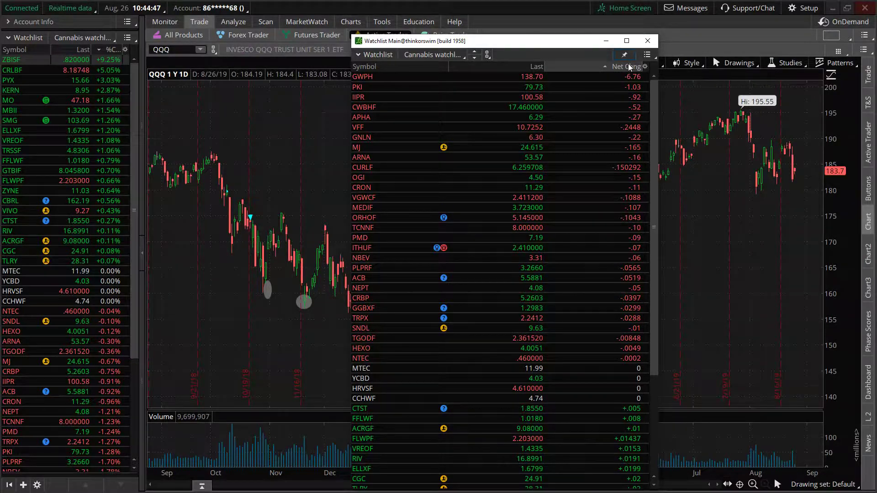
# Sort the detached Cannabis watchlist by net change in descending order and close its floating window
pyautogui.click(629, 67)
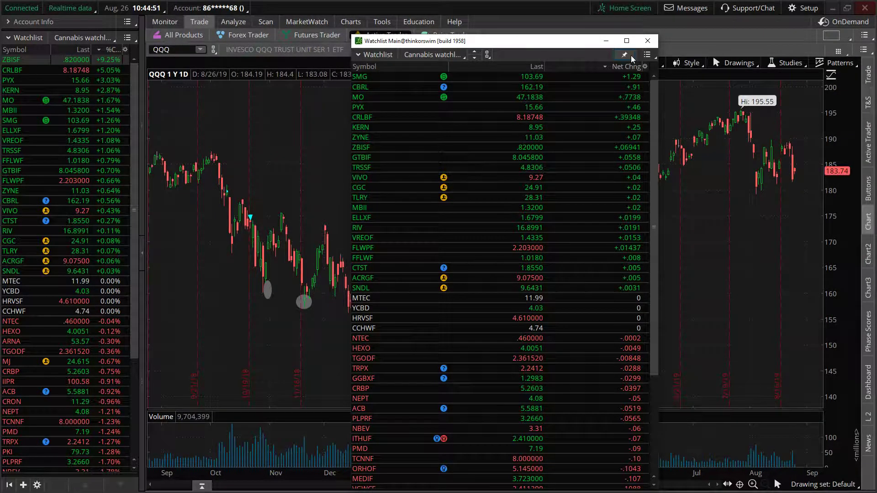
pyautogui.click(647, 41)
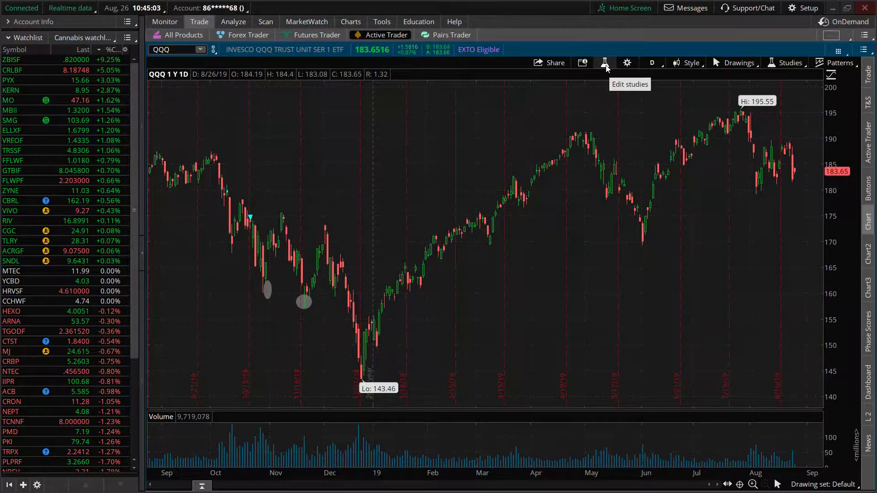
# Split the Active Trader grid into two side-by-side cells and load AAPL in the empty second cell
pyautogui.click(828, 37)
pyautogui.click(779, 57)
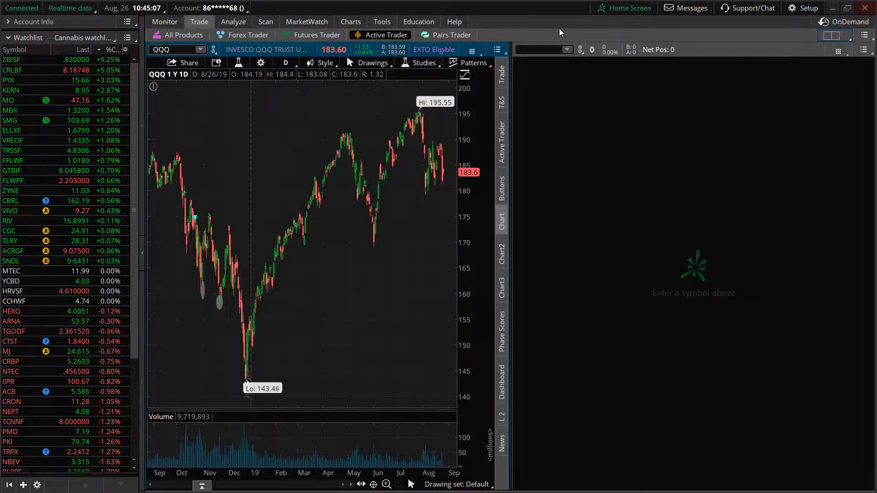
pyautogui.click(528, 46)
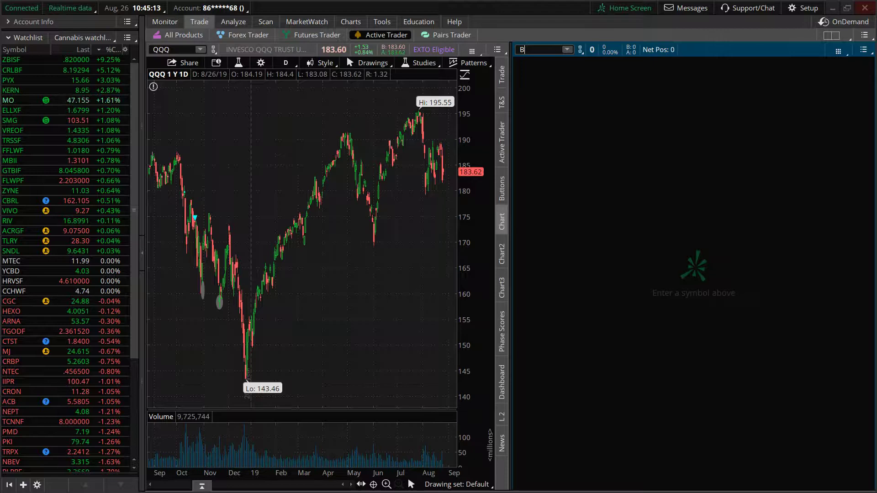
pyautogui.write('AA')
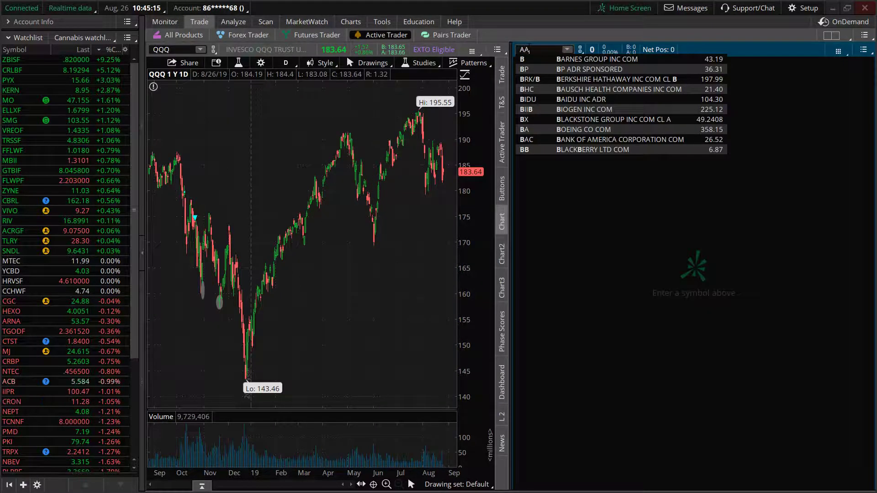
pyautogui.write('PL')
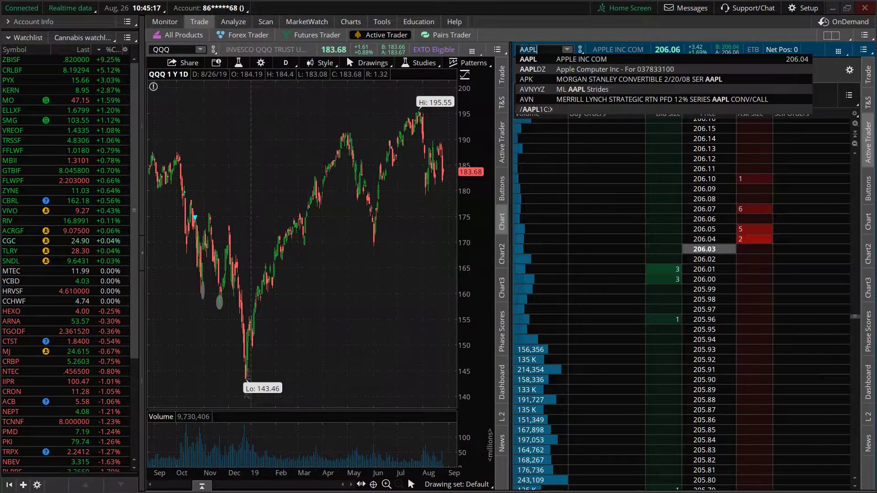
# Show the Chart section in the AAPL cell and hide its Active Trader section
pyautogui.click(804, 219)
pyautogui.moveTo(804, 219); pyautogui.dragTo(865, 144)
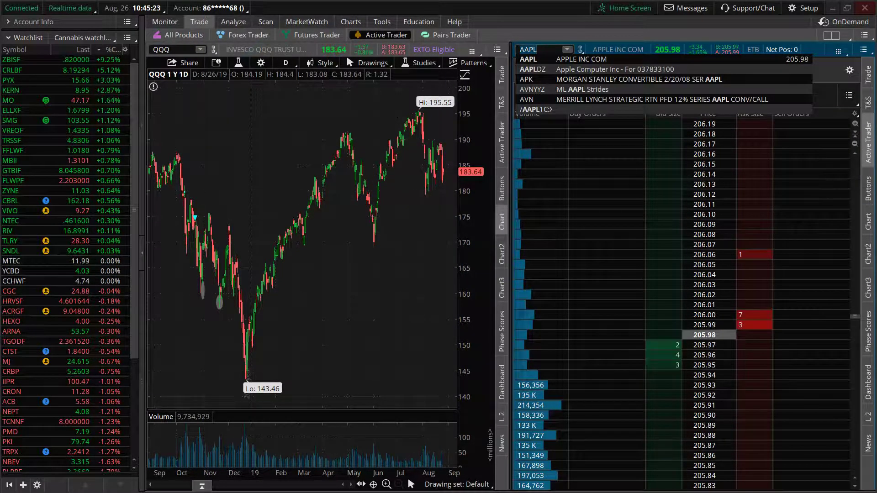
pyautogui.click(870, 221)
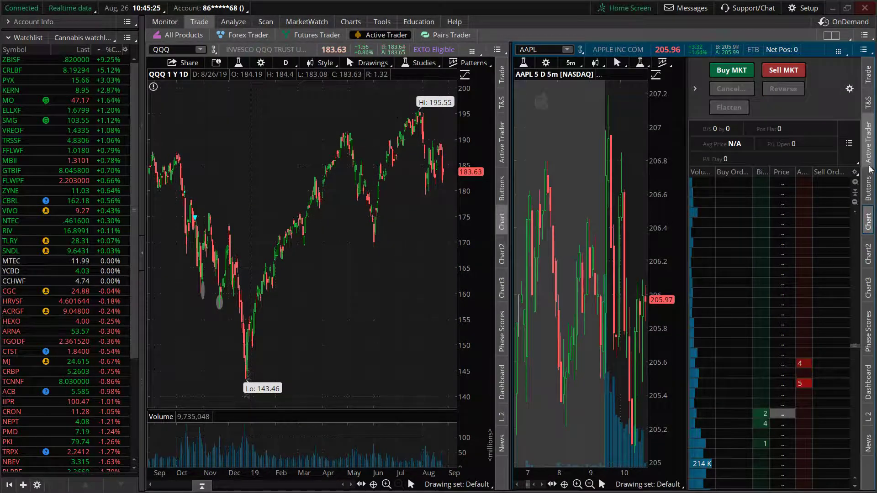
pyautogui.click(870, 137)
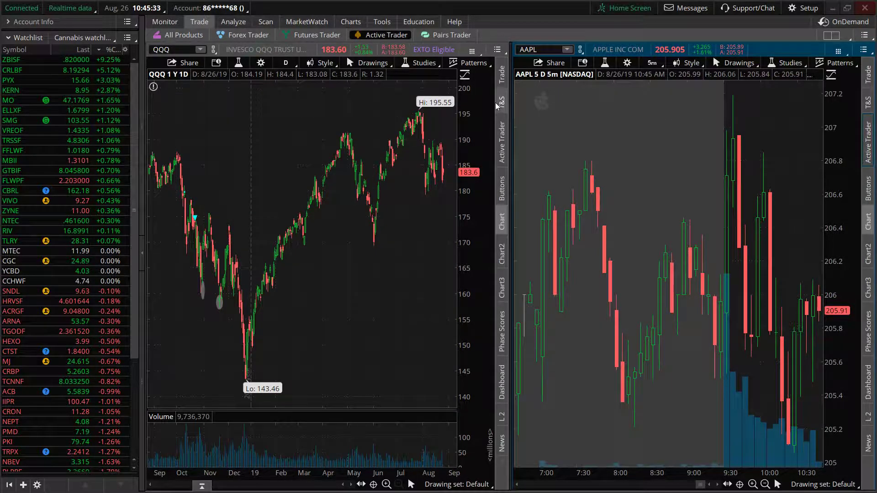
# Show and hide Time & Sales beside the AAPL chart, and do the same with Active Trader beside the QQQ chart
pyautogui.click(867, 104)
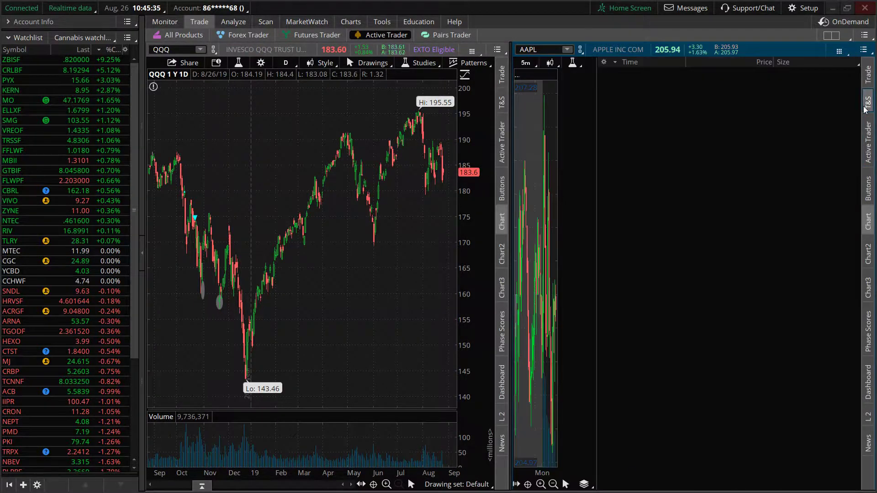
pyautogui.click(867, 104)
pyautogui.click(501, 145)
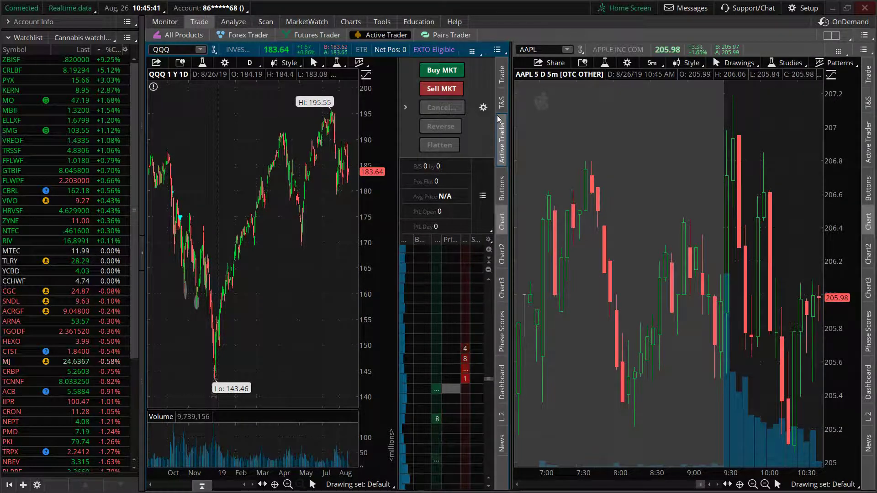
pyautogui.click(501, 132)
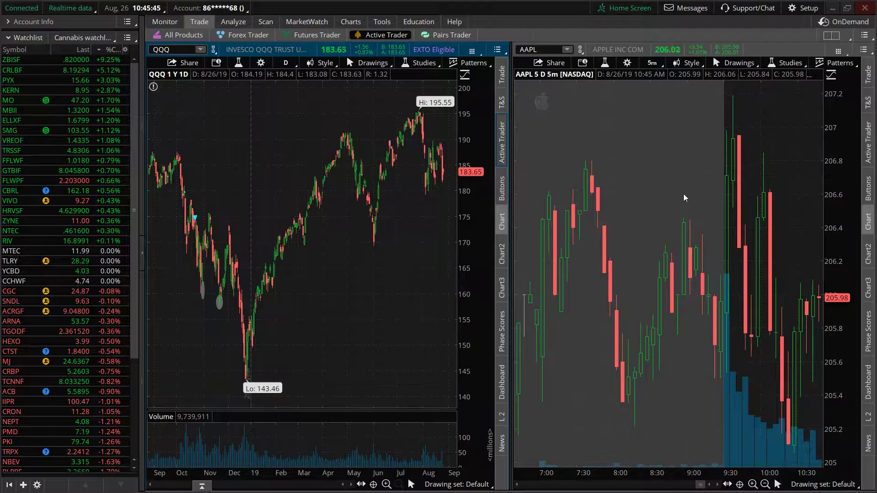
# Maximize the AAPL chart cell so that it fills the whole grid
pyautogui.rightClick(769, 120)
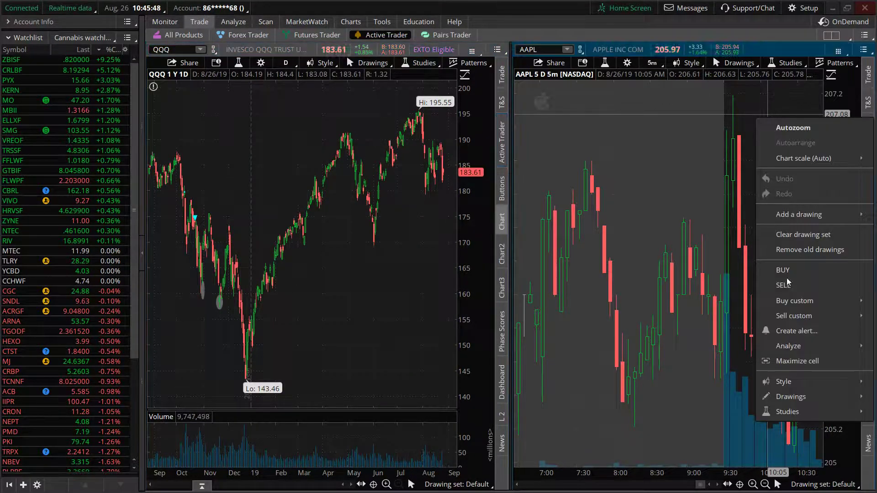
pyautogui.click(793, 364)
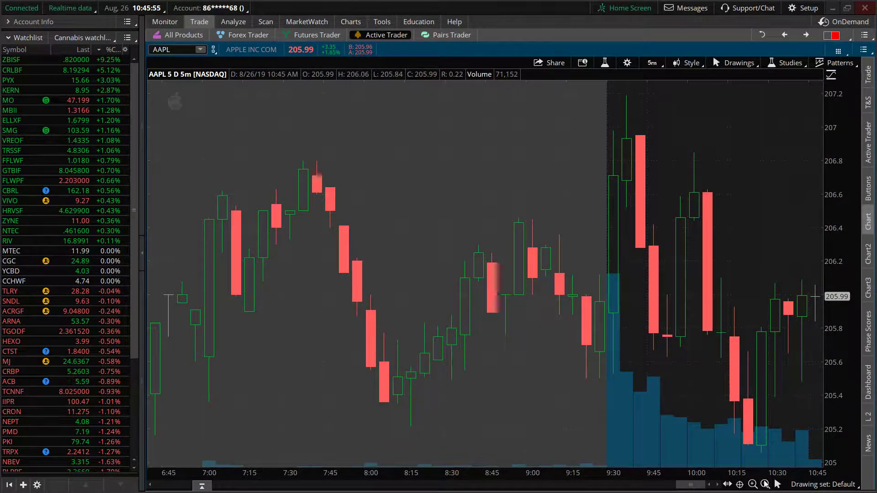
pyautogui.click(765, 483)
pyautogui.click(765, 484)
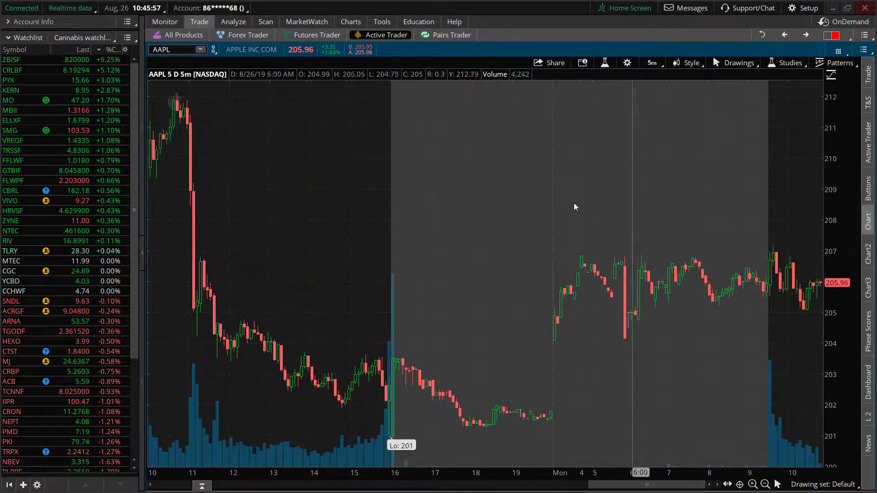
# Set the chart's time axis expansion area to 5 bars to the right and apply the change
pyautogui.click(644, 63)
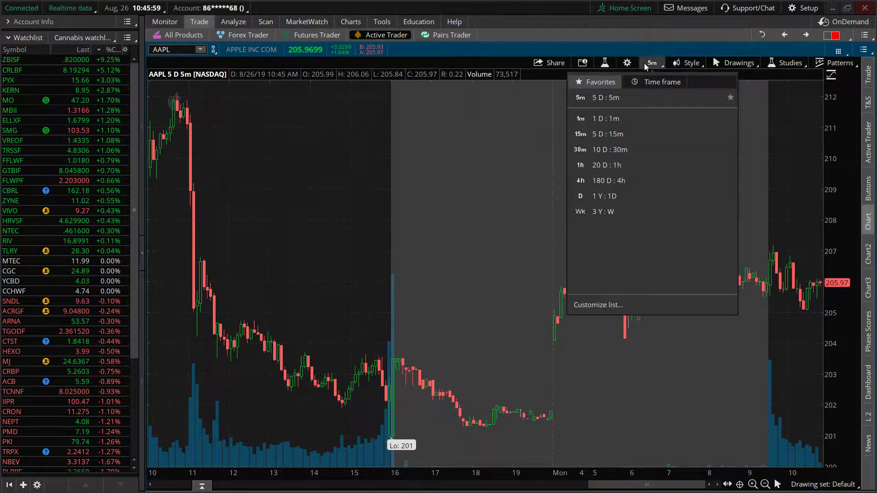
pyautogui.click(626, 64)
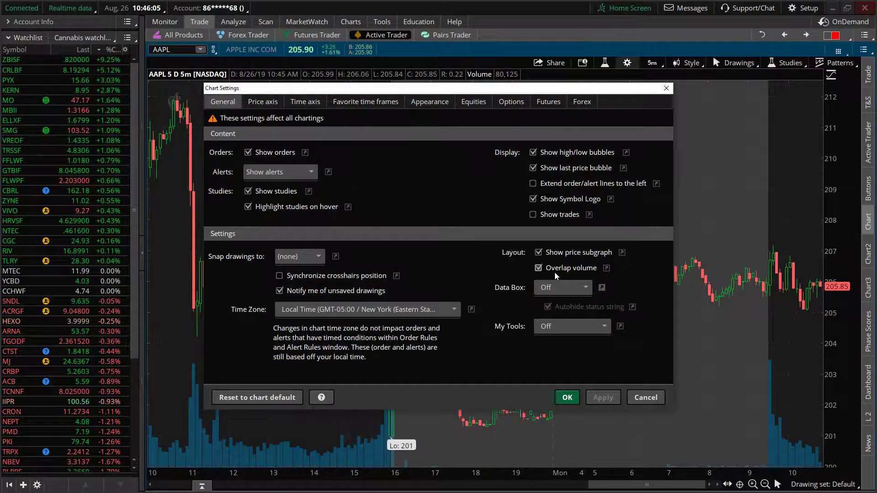
pyautogui.click(260, 102)
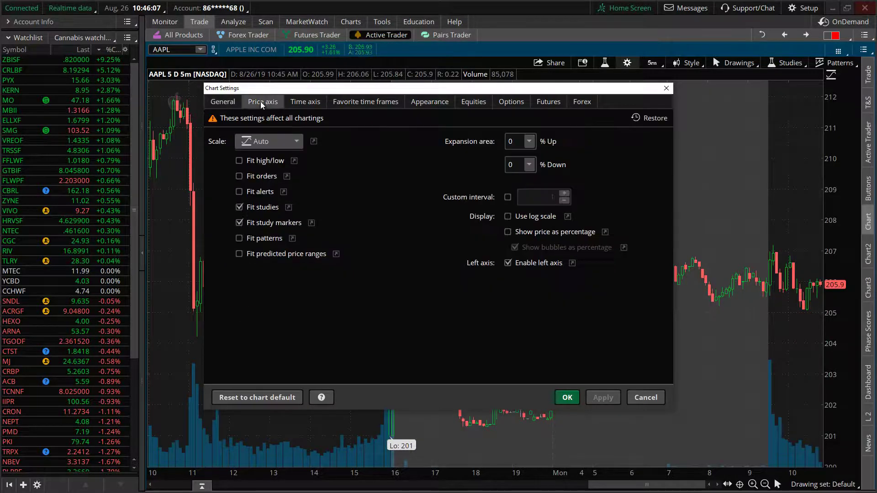
pyautogui.click(304, 103)
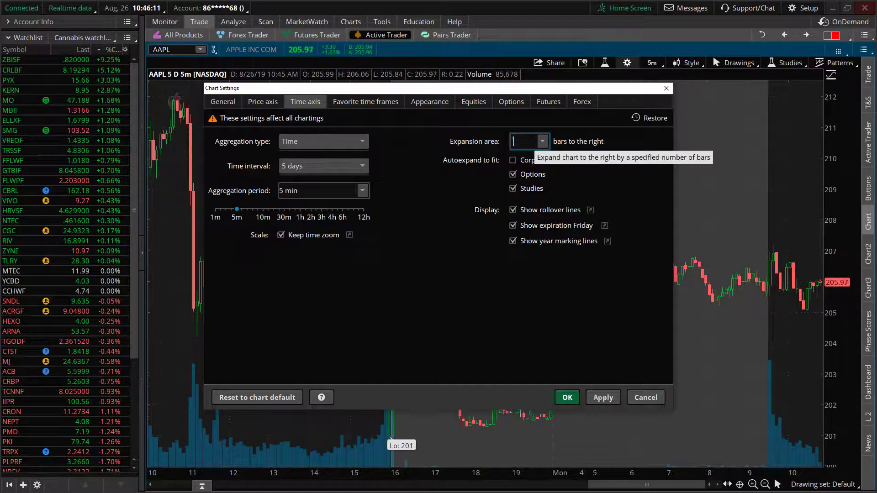
pyautogui.press('BackSpace')
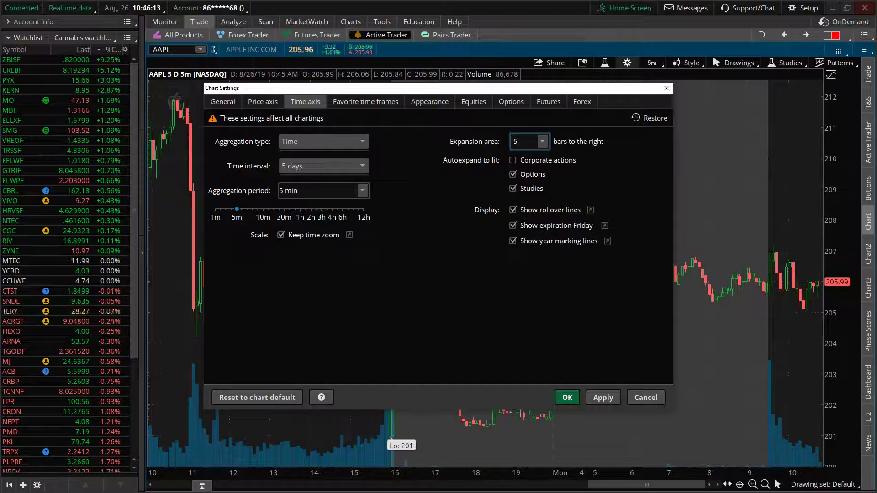
pyautogui.click(602, 397)
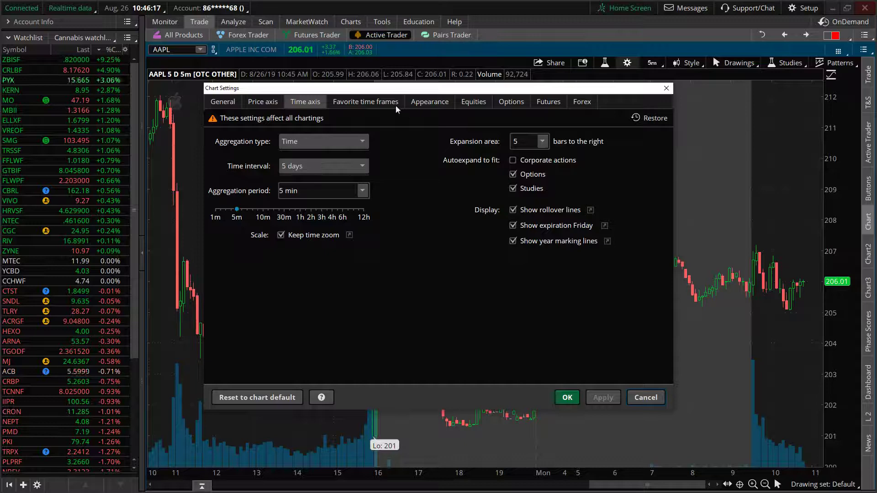
# Turn off showing and highlighting the Extended-Hours Trading session in the equities chart settings and apply the change
pyautogui.click(463, 102)
pyautogui.click(303, 319)
pyautogui.click(315, 302)
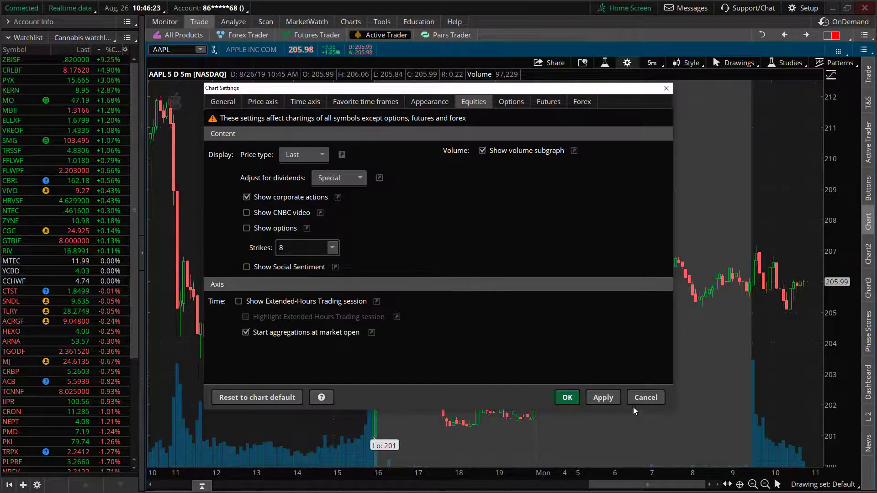
pyautogui.click(602, 398)
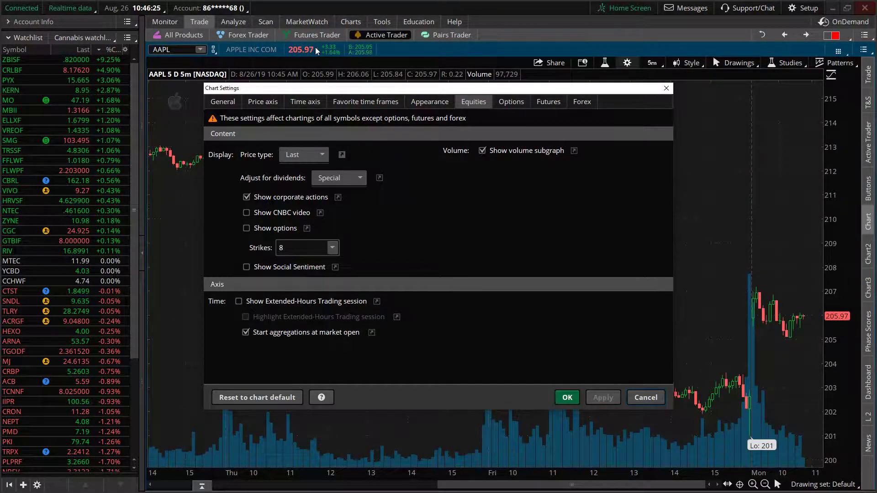
# Change the chart type from candles to Bar in the appearance settings and accept the chart settings
pyautogui.click(429, 105)
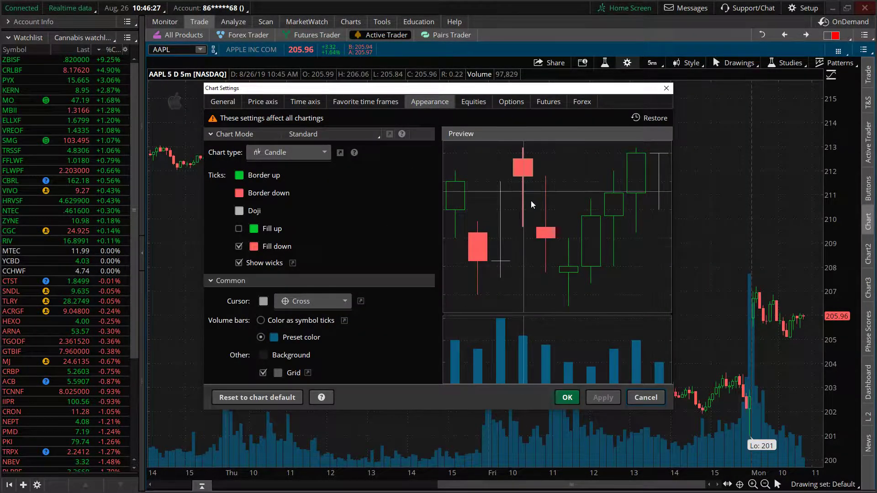
pyautogui.click(312, 154)
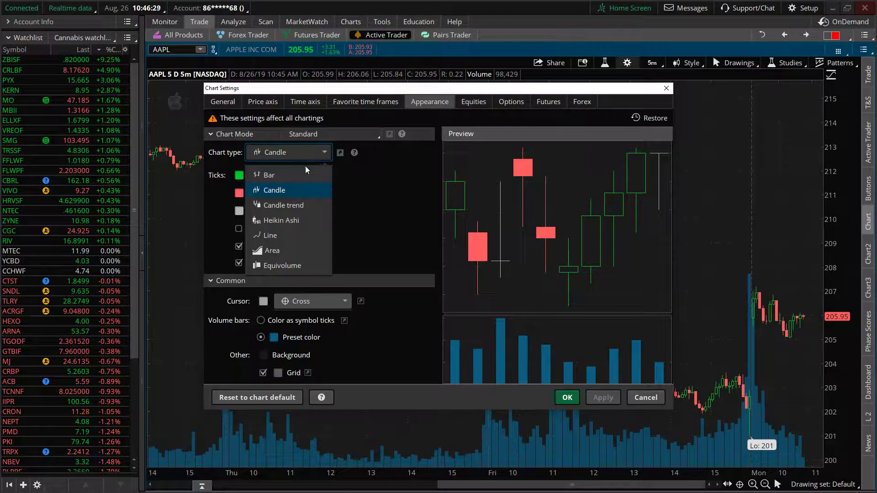
pyautogui.click(300, 174)
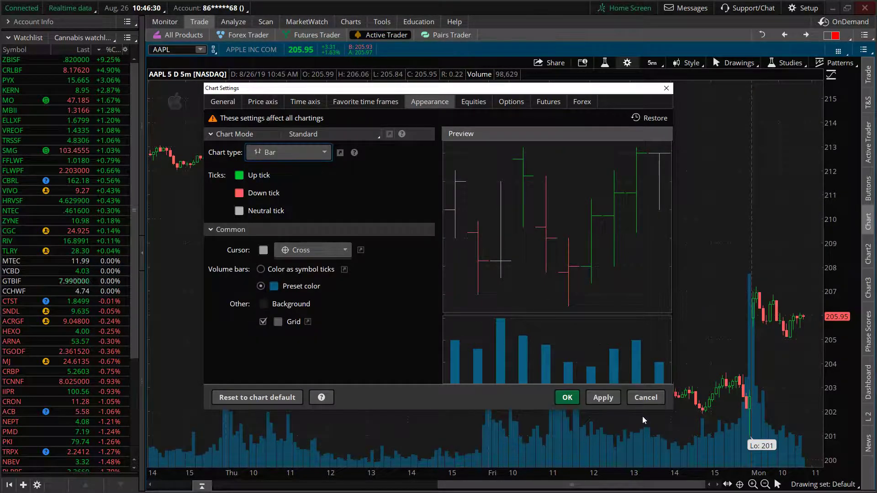
pyautogui.click(566, 397)
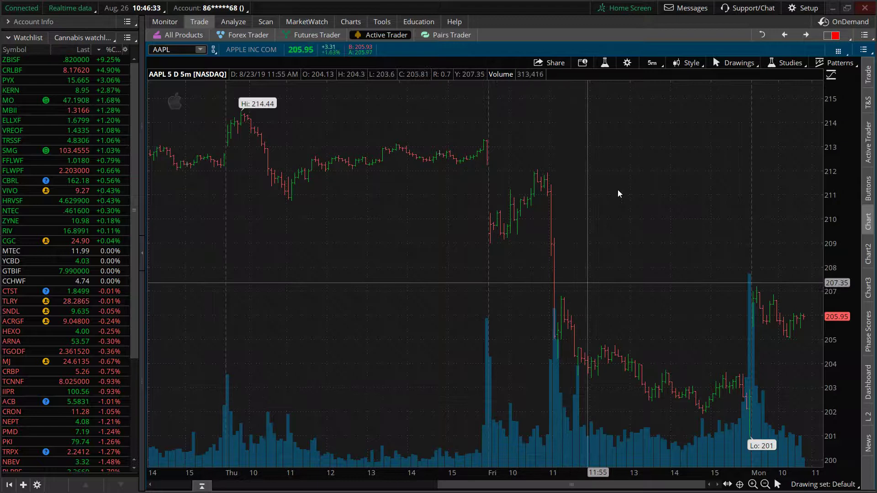
# Set the AAPL chart's time frame to 1 Y : 1D and look through the favorite and custom time frame options
pyautogui.click(649, 63)
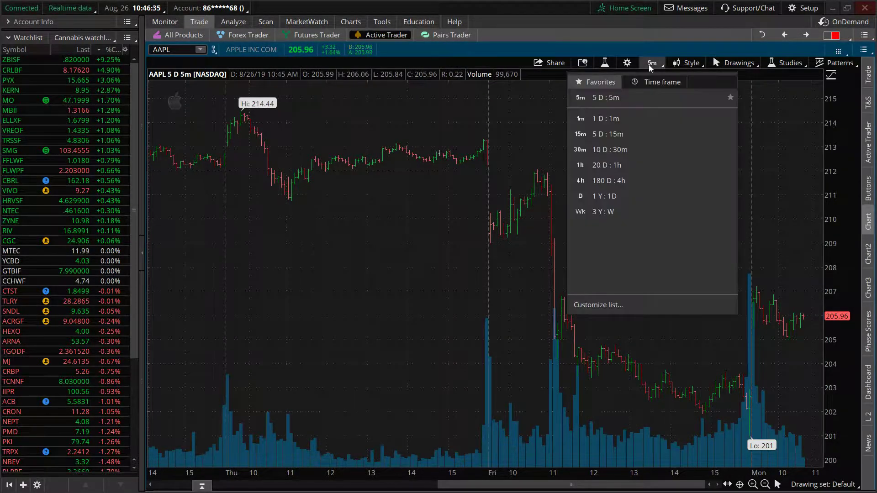
pyautogui.click(636, 196)
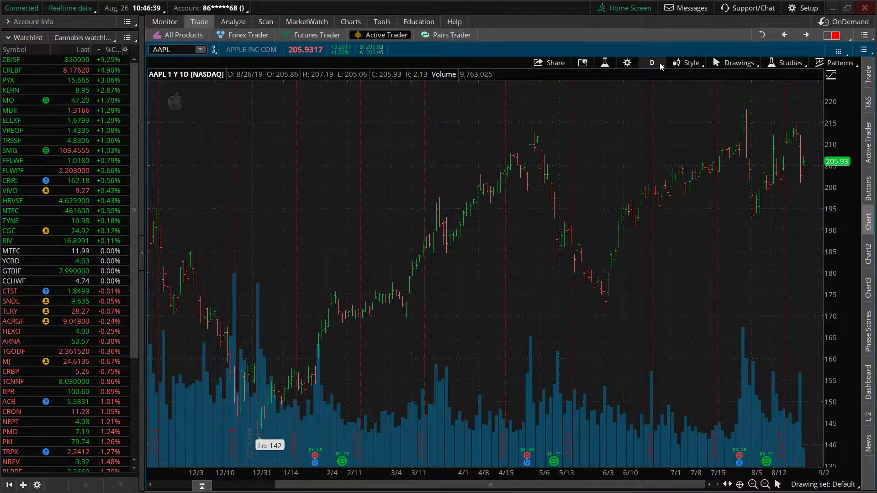
pyautogui.click(659, 64)
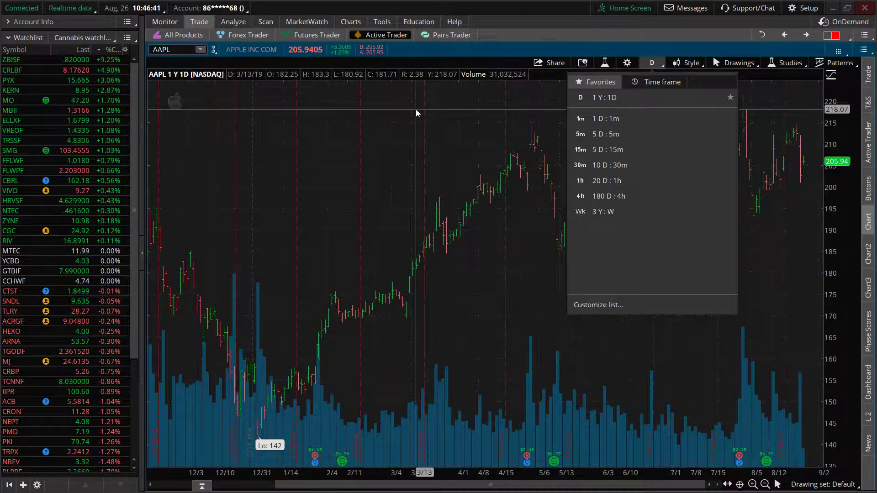
pyautogui.click(416, 108)
pyautogui.click(651, 64)
pyautogui.click(646, 83)
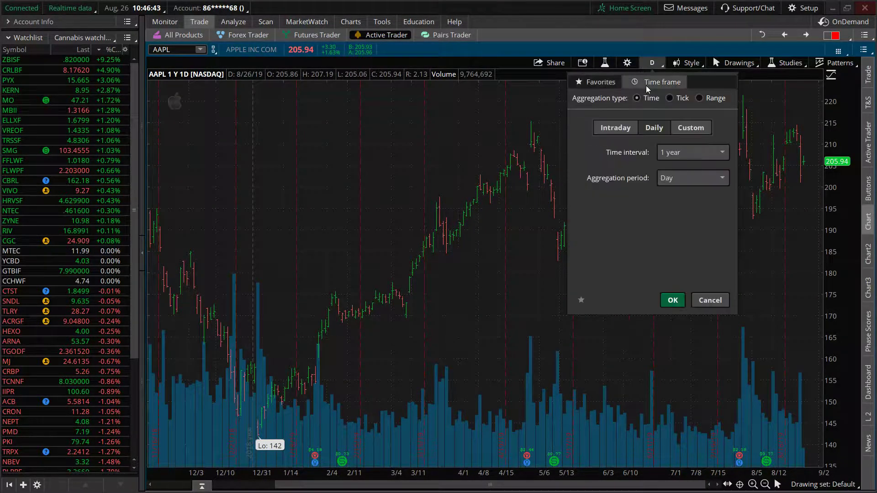
pyautogui.click(592, 81)
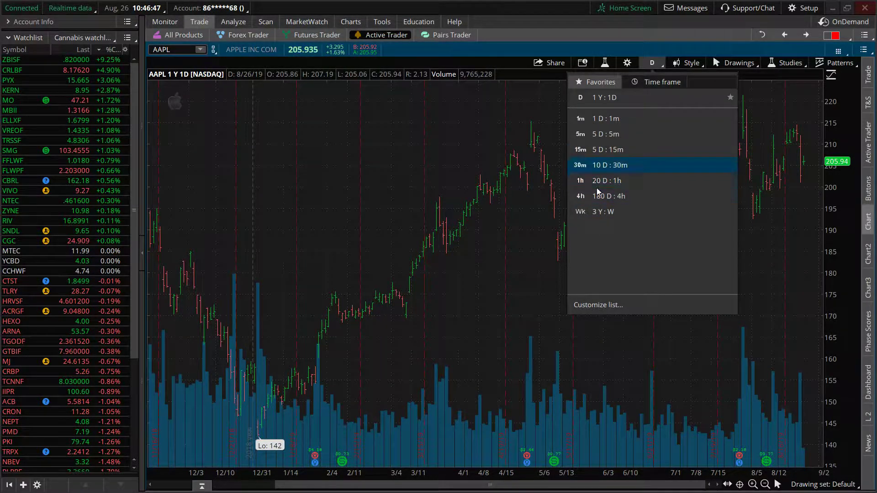
pyautogui.click(476, 108)
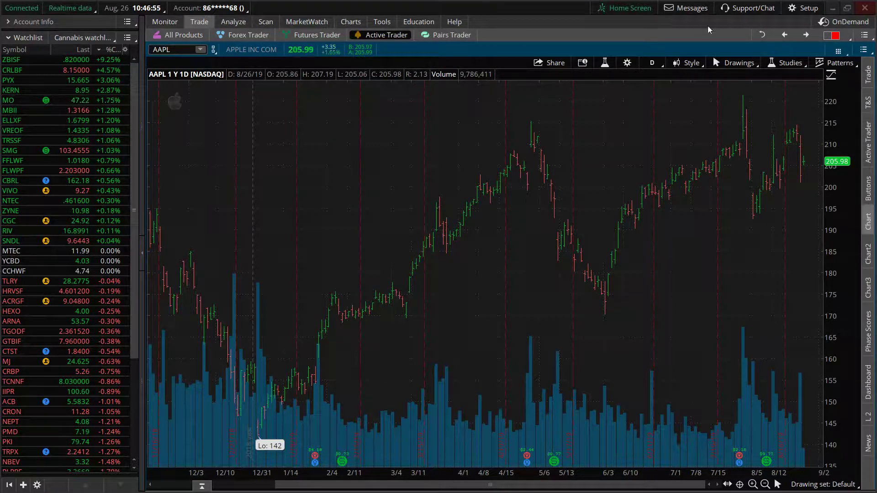
# Detach the Active Trader grid with the AAPL chart into a separate window
pyautogui.click(864, 35)
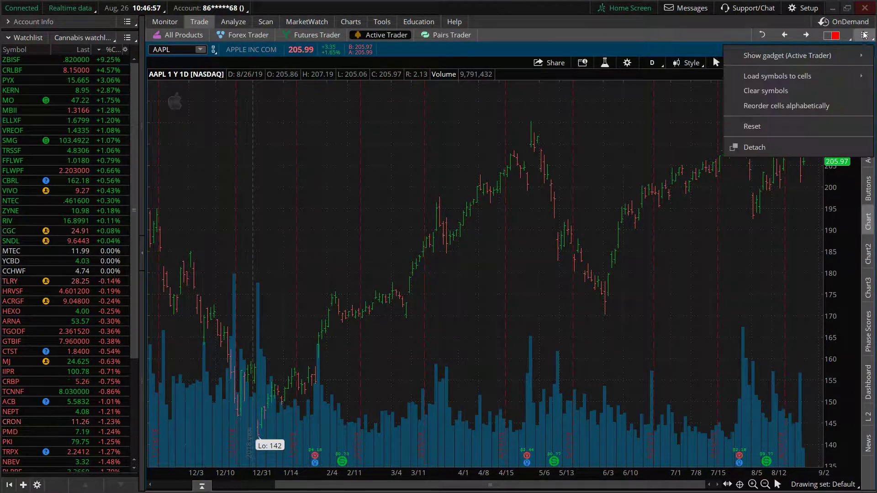
pyautogui.click(753, 148)
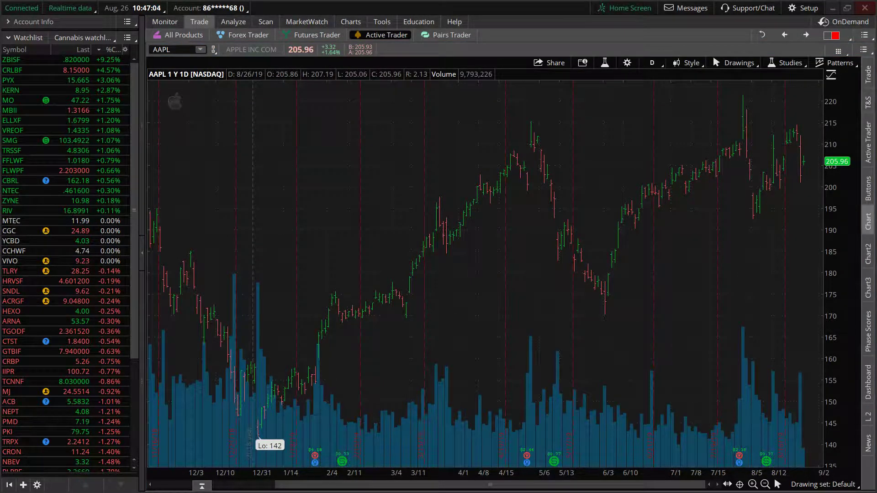
# Reposition the detached Active Trader window and set its layout to a grid of two rows by two columns
pyautogui.moveTo(527, 125); pyautogui.dragTo(344, 31)
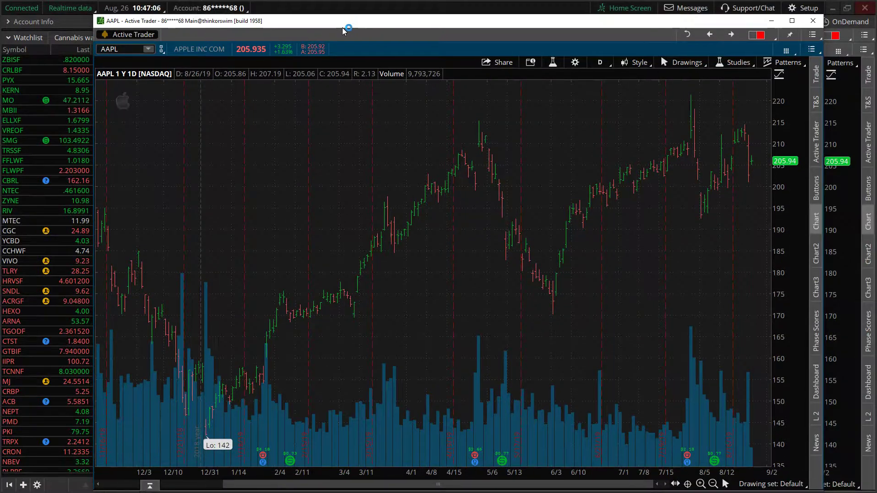
pyautogui.click(753, 36)
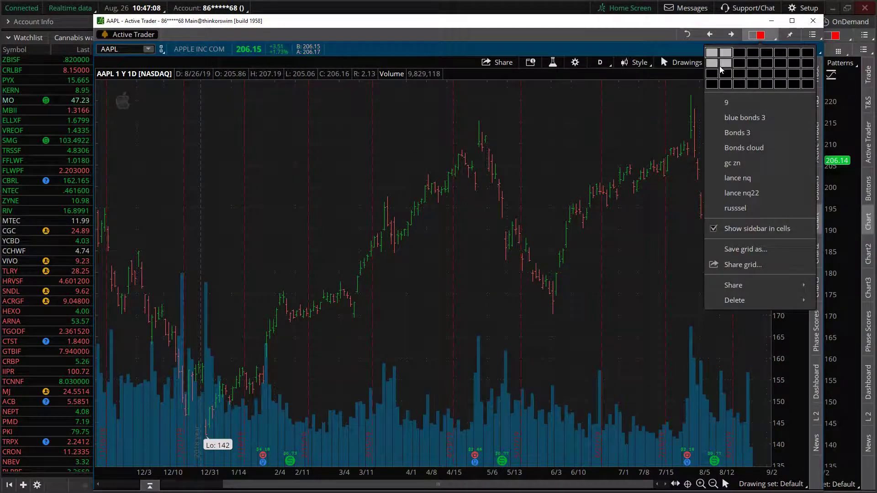
pyautogui.click(758, 37)
pyautogui.click(749, 38)
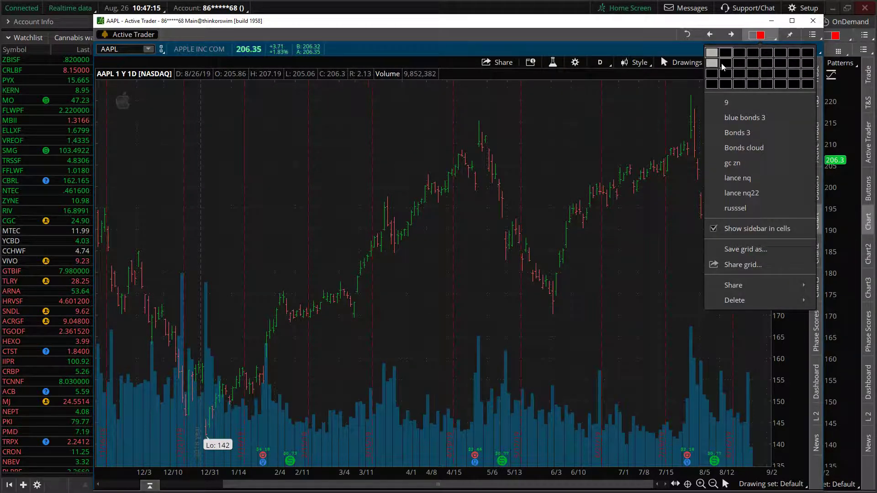
pyautogui.click(724, 64)
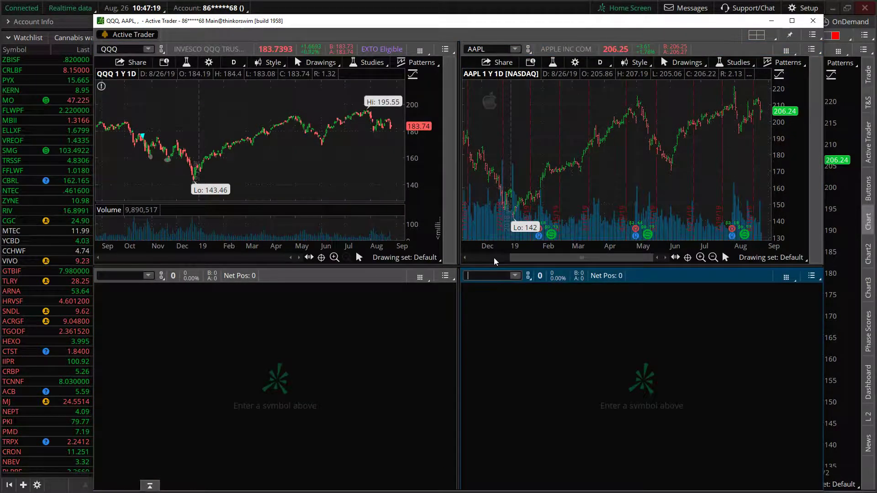
# Load the symbol HAL in the empty grid cell below the AAPL chart and maximize the detached window
pyautogui.write('AL')
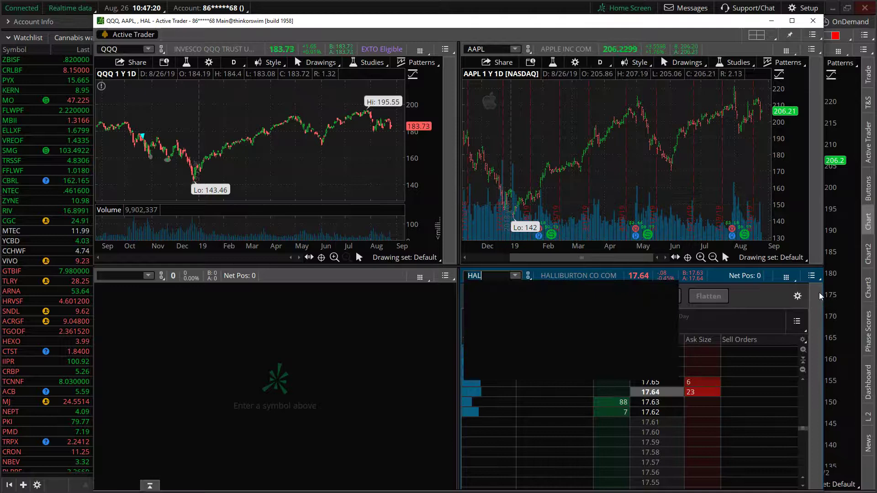
pyautogui.click(792, 20)
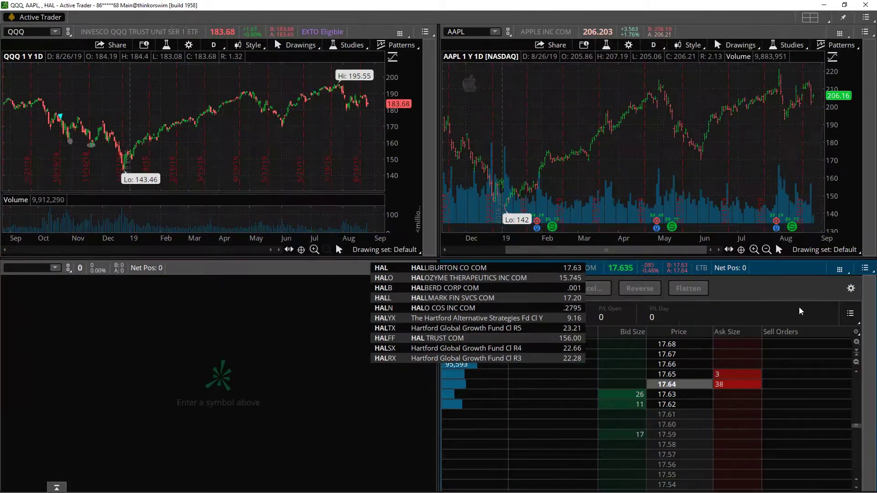
pyautogui.press('Return')
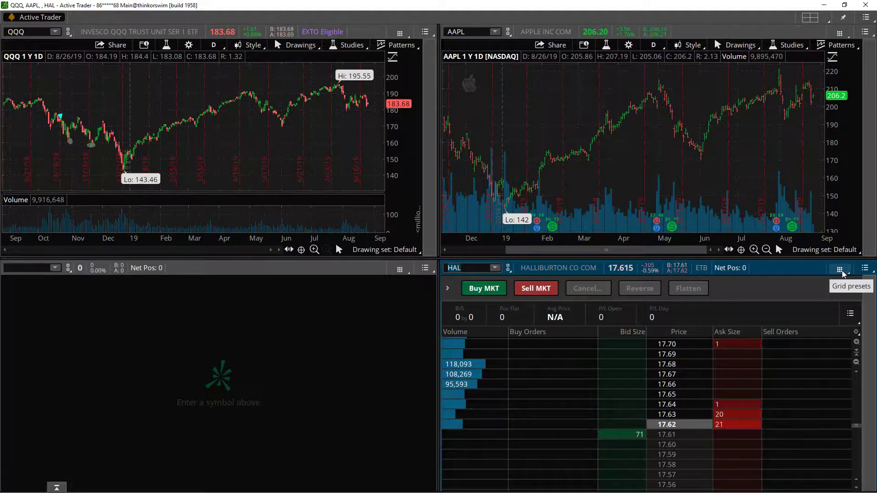
# Apply the AT + Chart preset to the cell below AAPL, and expand and collapse its order entry section
pyautogui.click(840, 270)
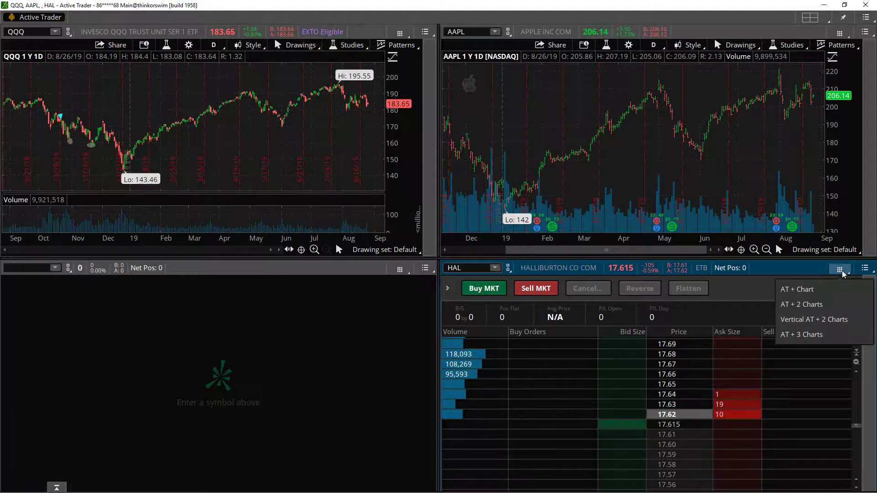
pyautogui.click(814, 295)
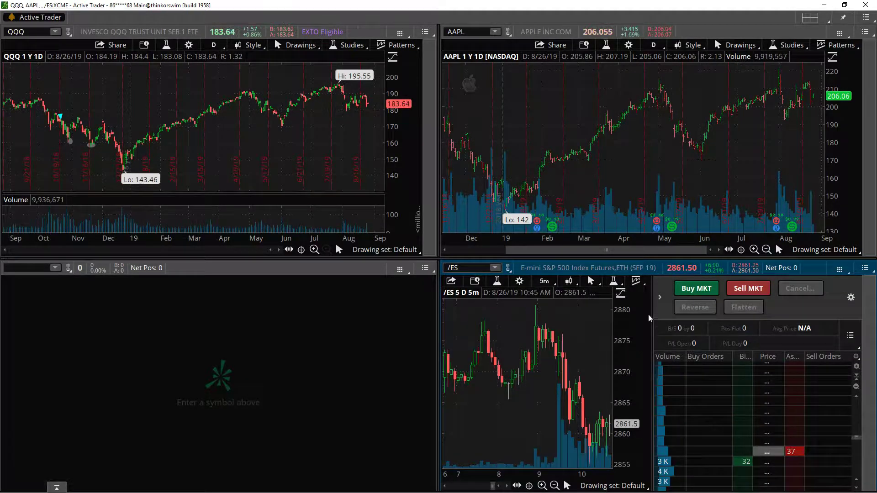
pyautogui.click(659, 299)
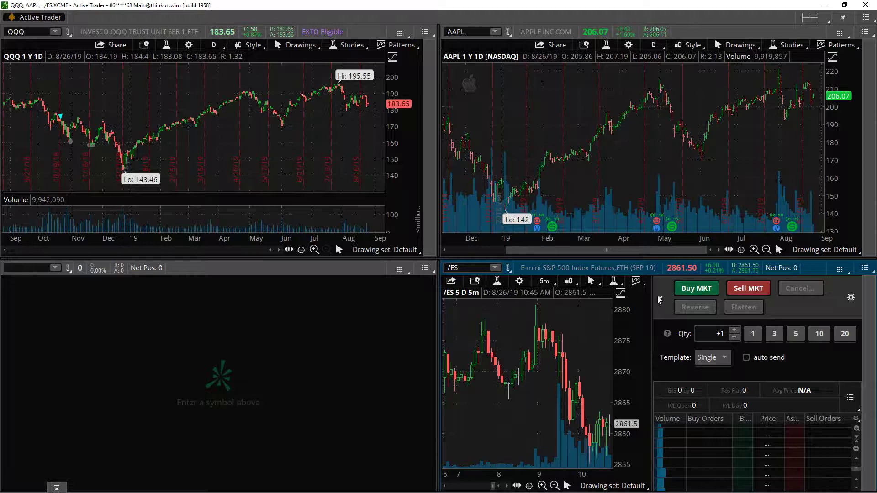
pyautogui.click(658, 299)
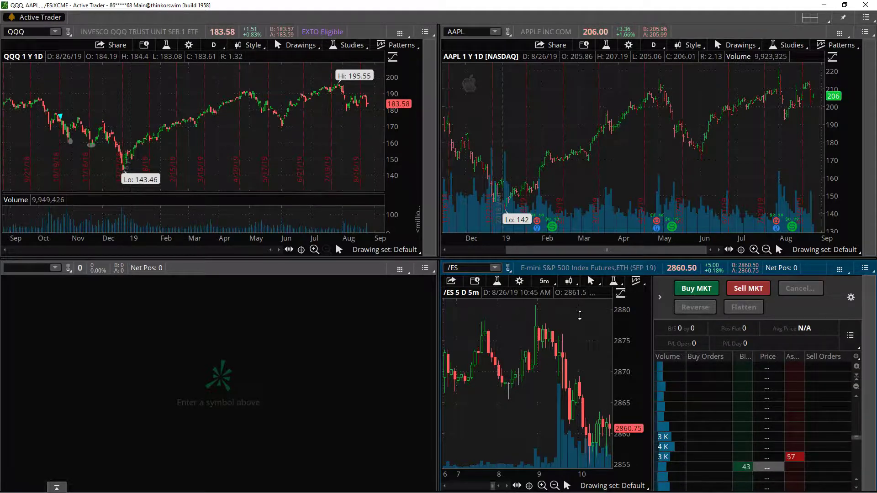
# Maximize the /ES cell to hide its Active Trader ladder so only the chart remains, and restore the four-cell grid
pyautogui.rightClick(610, 433)
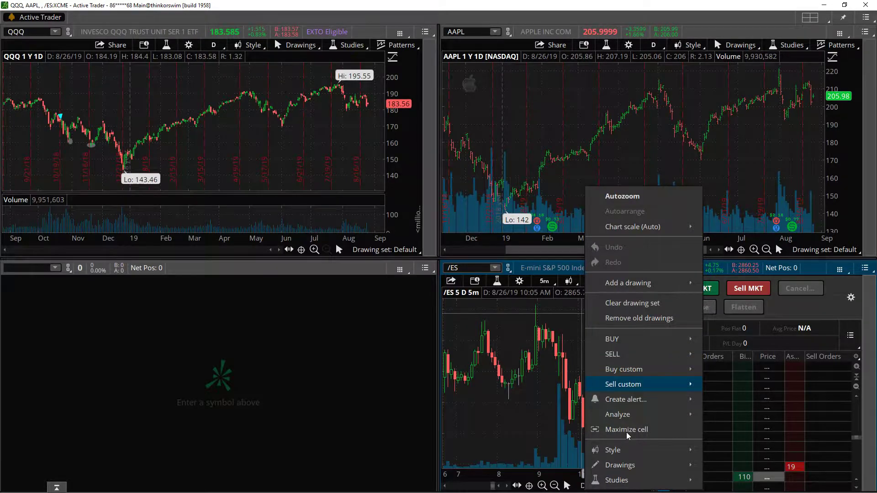
pyautogui.click(626, 429)
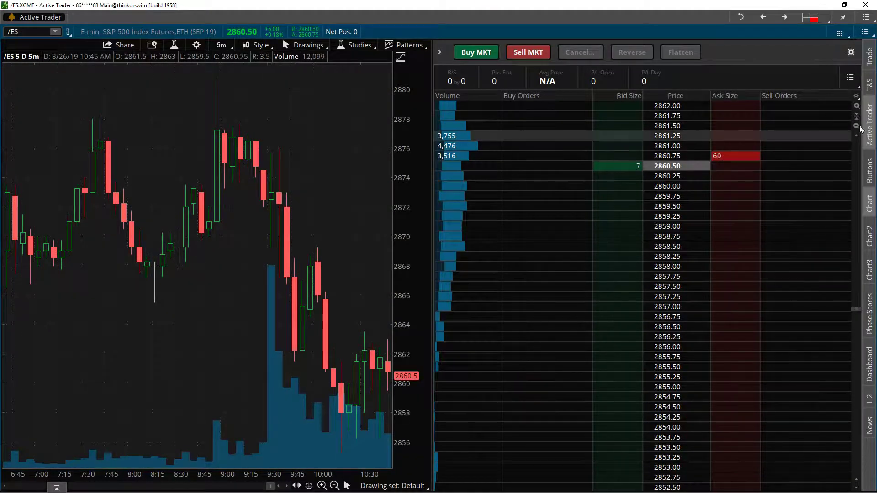
pyautogui.click(869, 125)
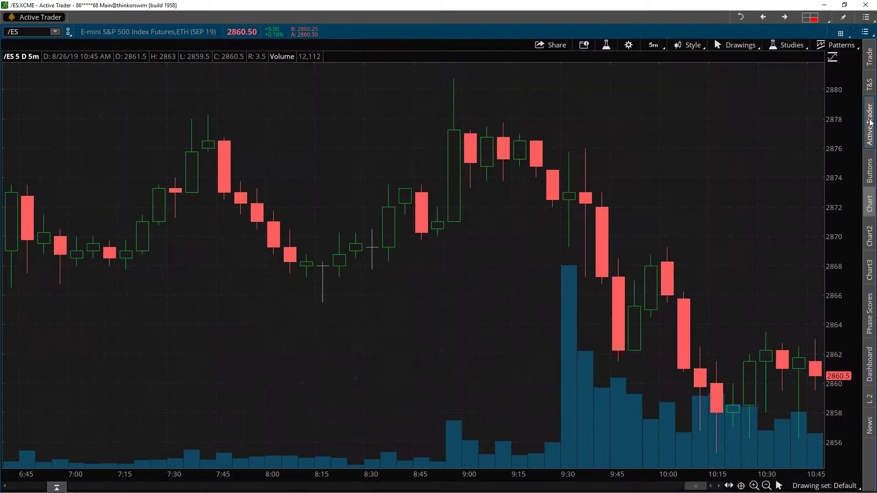
pyautogui.rightClick(708, 146)
pyautogui.click(752, 393)
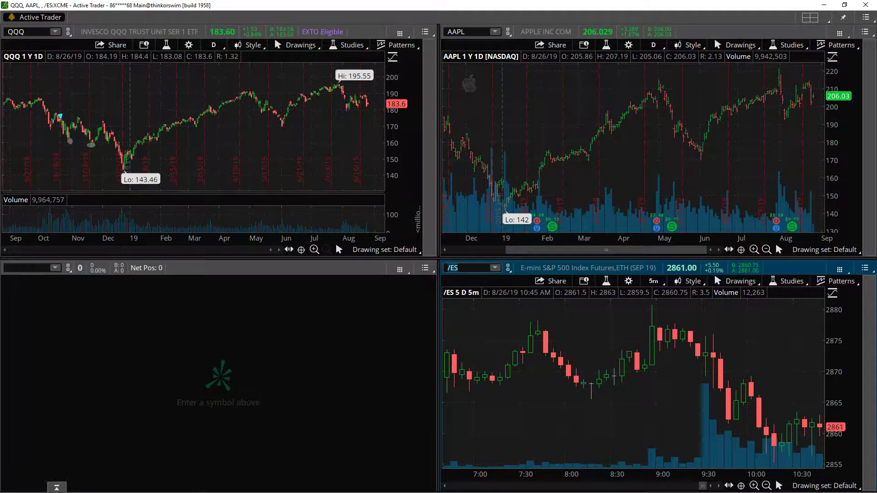
# Load HAL in the empty cell below QQQ and view the customization options for its position summary panel
pyautogui.press('Return')
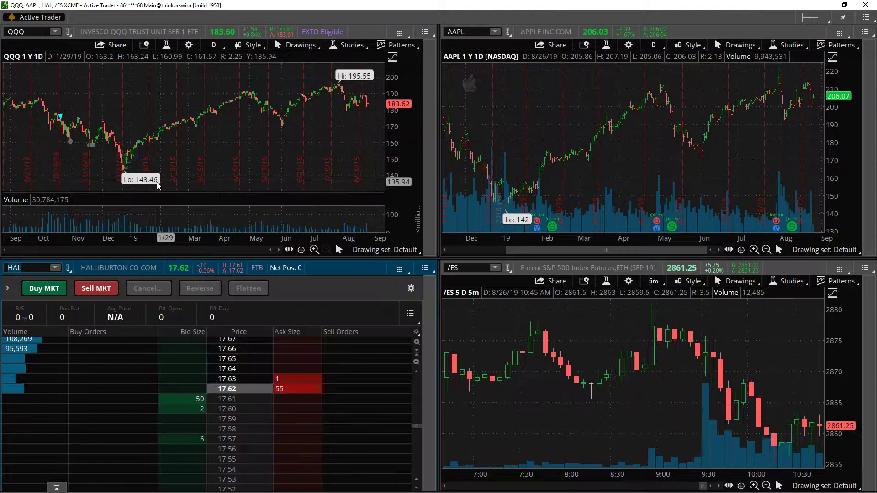
pyautogui.rightClick(317, 307)
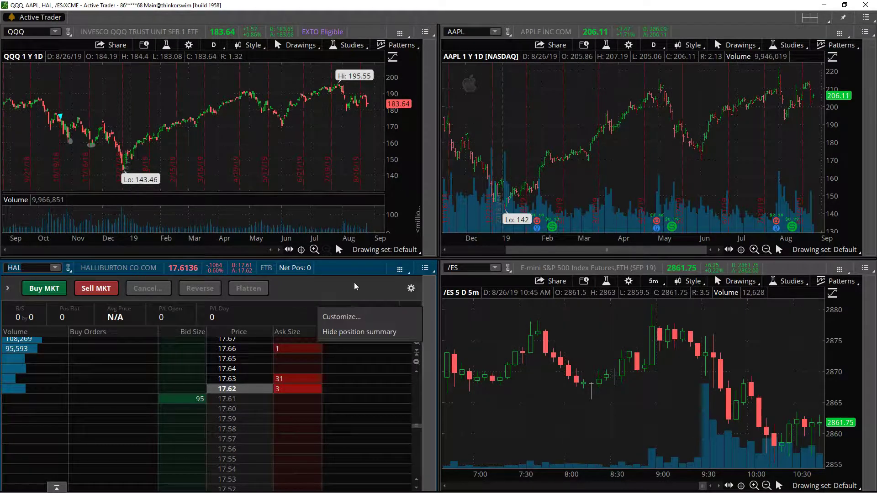
pyautogui.click(359, 315)
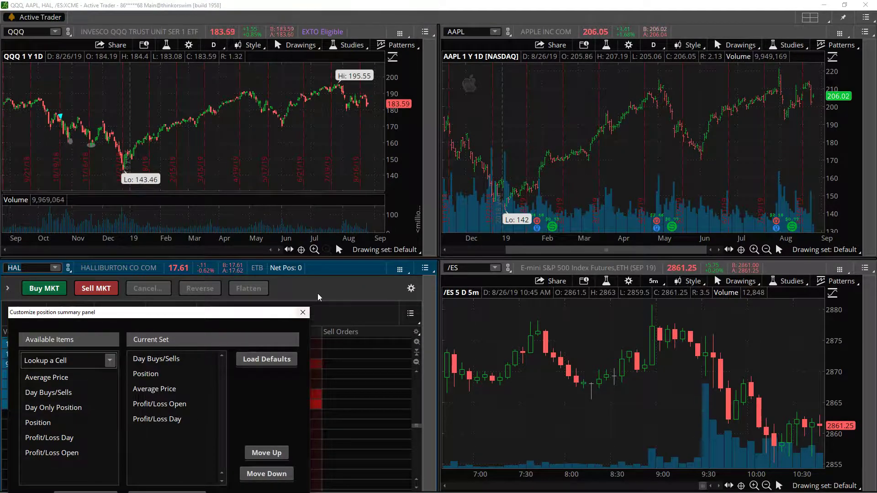
pyautogui.press('Escape')
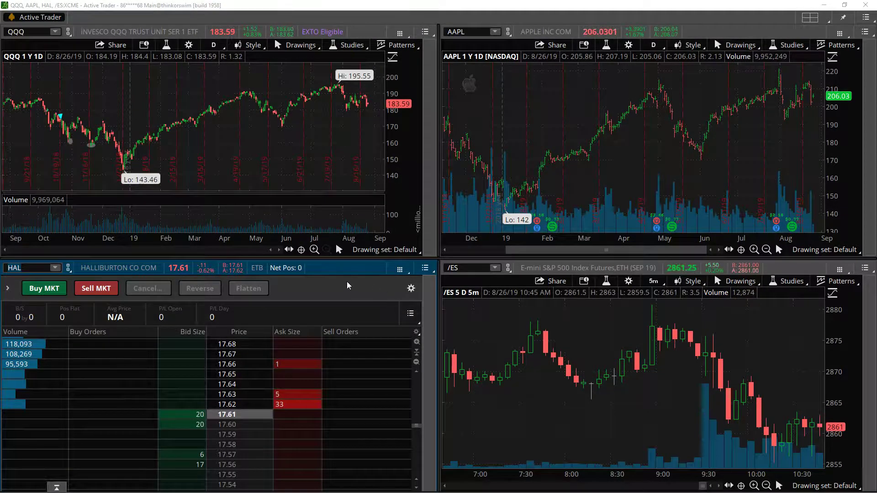
# Apply the AT + Chart preset to the cell below QQQ and hide its Active Trader ladder with the cell maximized
pyautogui.click(400, 269)
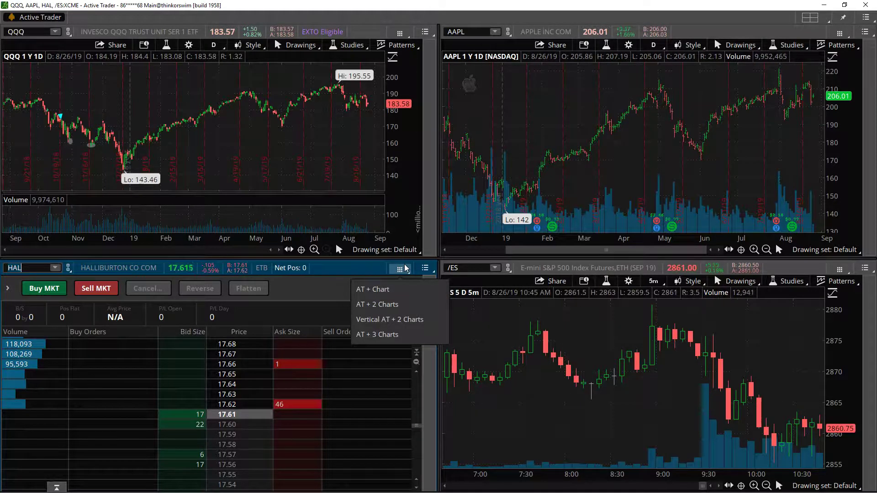
pyautogui.click(387, 290)
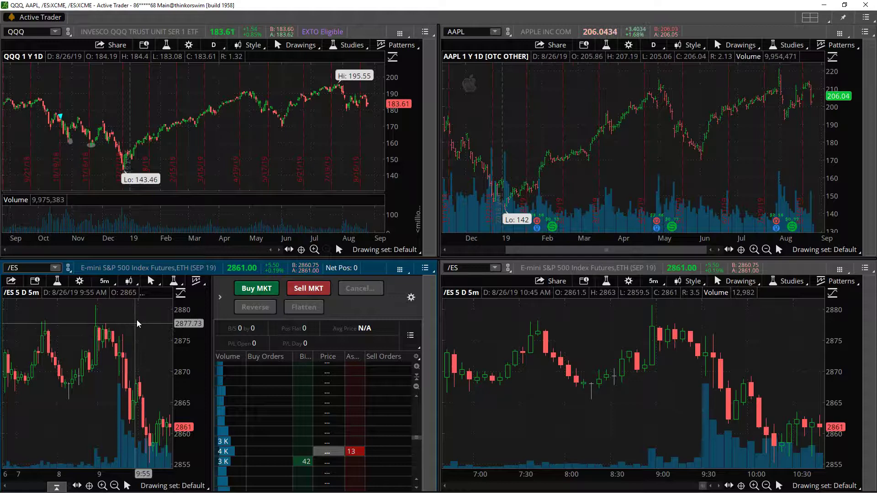
pyautogui.rightClick(138, 324)
pyautogui.click(184, 429)
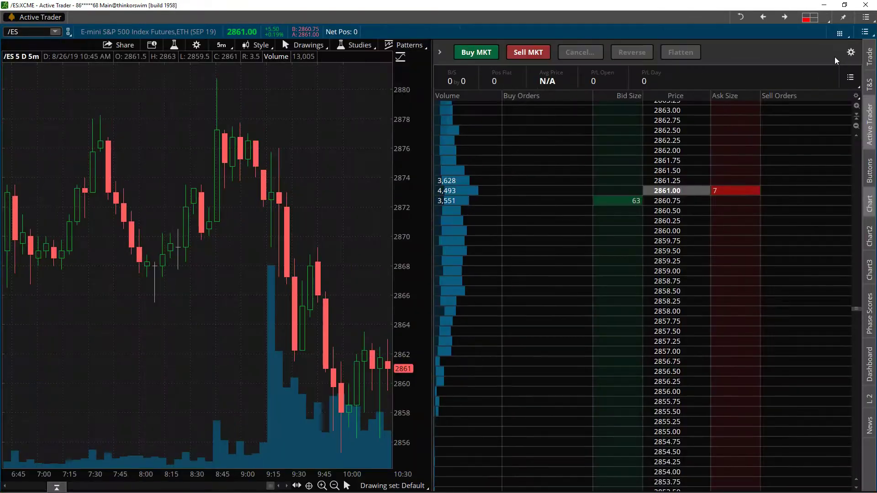
pyautogui.click(867, 123)
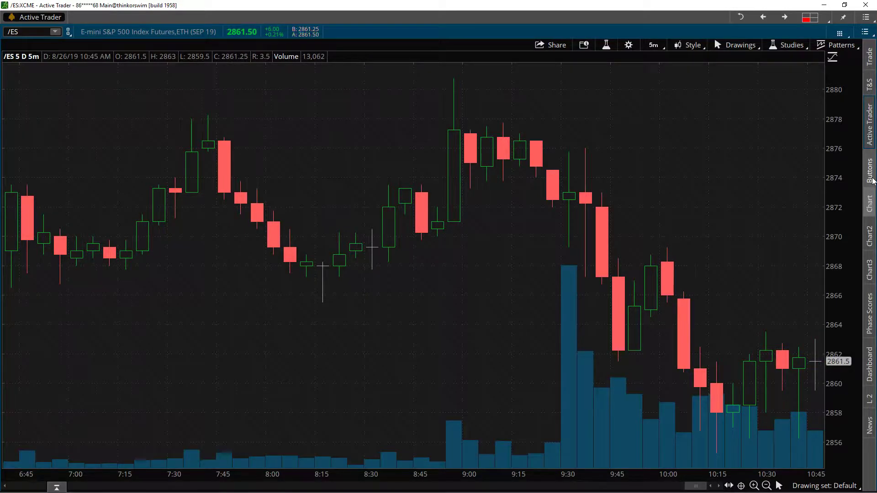
# Show and hide the Buttons gadget beside the maximized /ES chart, and change the chart's symbol to HAL
pyautogui.click(869, 171)
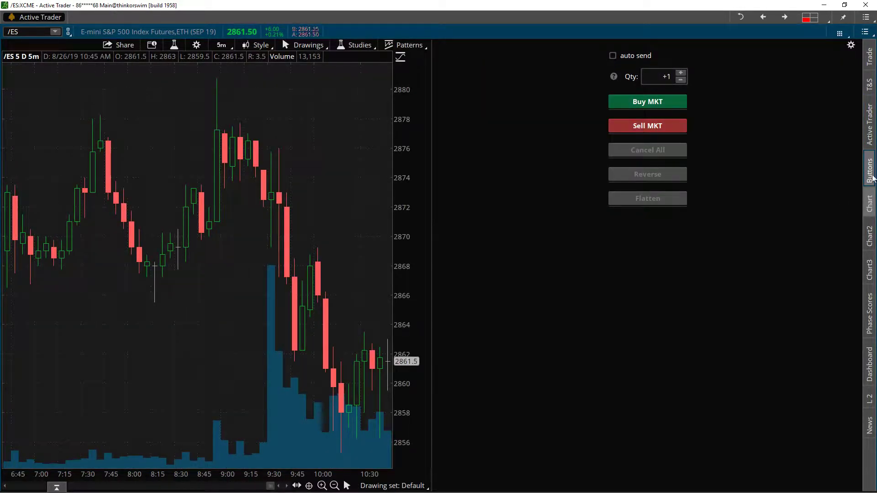
pyautogui.click(871, 177)
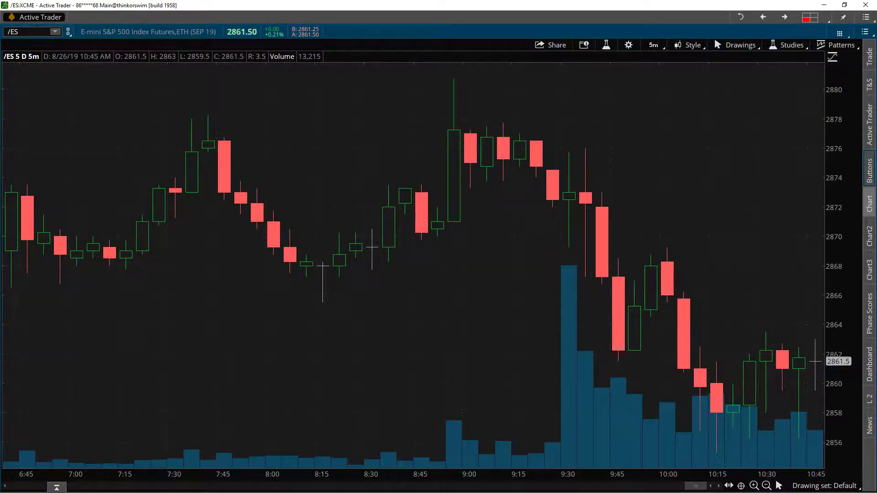
pyautogui.write('AL')
pyautogui.press('Return')
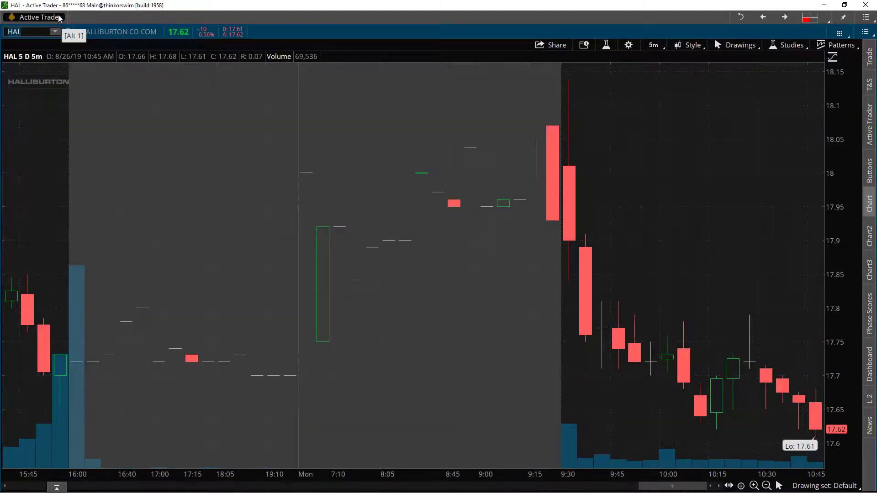
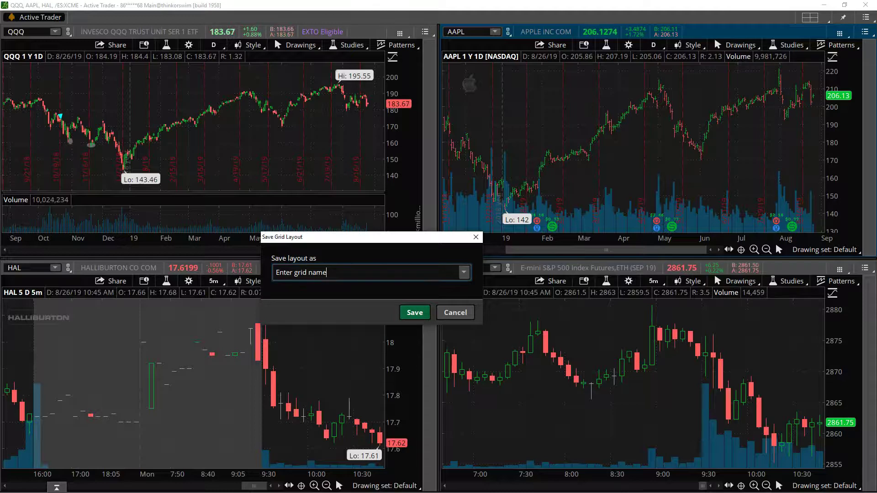
# Save the four-chart grid layout under the name "four charts qqqq aapl es hal"
pyautogui.press('BackSpace')
pyautogui.press('BackSpace')
pyautogui.press('BackSpace')
pyautogui.press('BackSpace')
pyautogui.press('BackSpace')
pyautogui.press('BackSpace')
pyautogui.press('BackSpace')
pyautogui.press('BackSpace')
pyautogui.press('BackSpace')
pyautogui.press('BackSpace')
pyautogui.press('BackSpace')
pyautogui.press('BackSpace')
pyautogui.press('BackSpace')
pyautogui.press('BackSpace')
pyautogui.write('f')
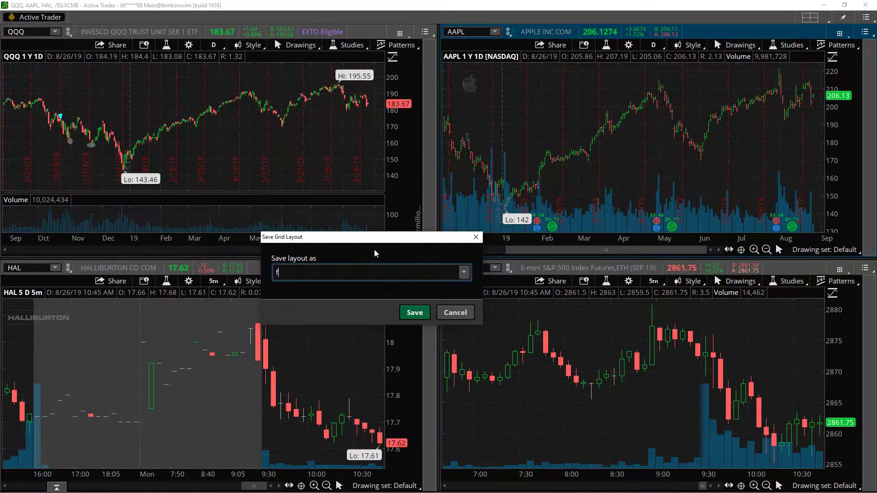
pyautogui.write('our charts ')
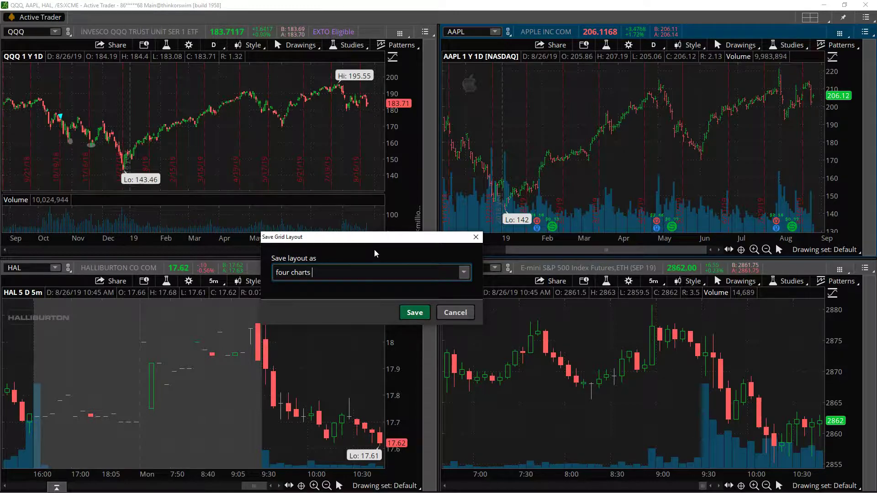
pyautogui.write(' qqqq aapl es hal')
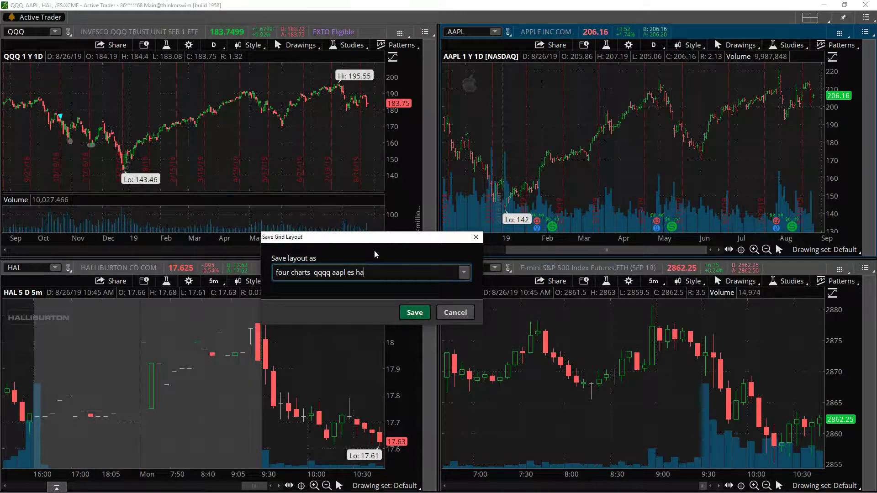
pyautogui.click(413, 313)
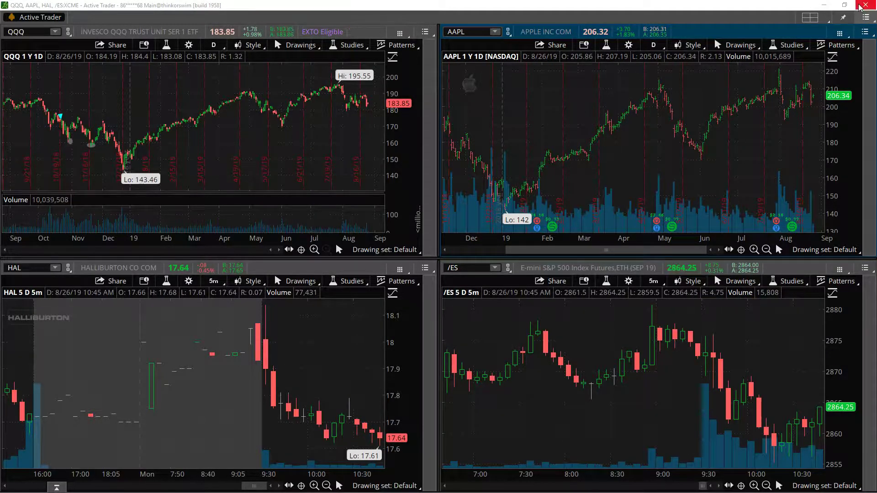
# Load the saved "four charts qqqq aapl es hal" grid layout and close the detached Active Trader window
pyautogui.click(806, 18)
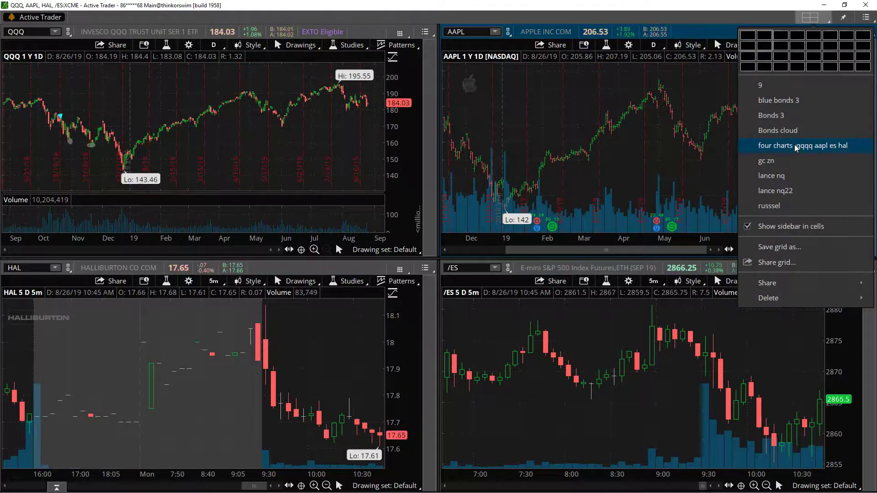
pyautogui.click(832, 149)
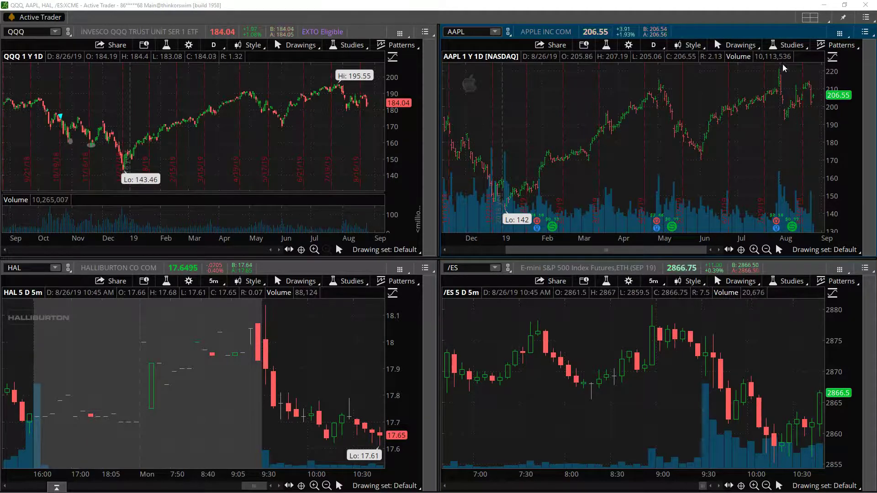
pyautogui.click(809, 17)
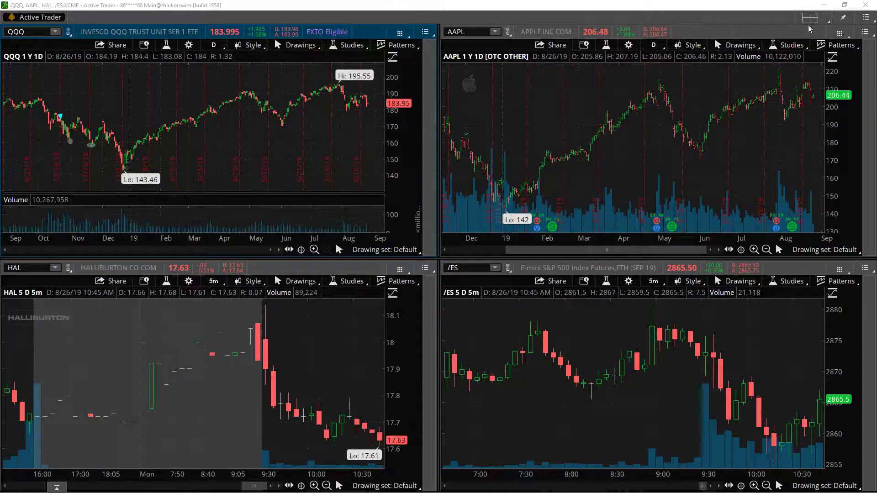
pyautogui.click(864, 7)
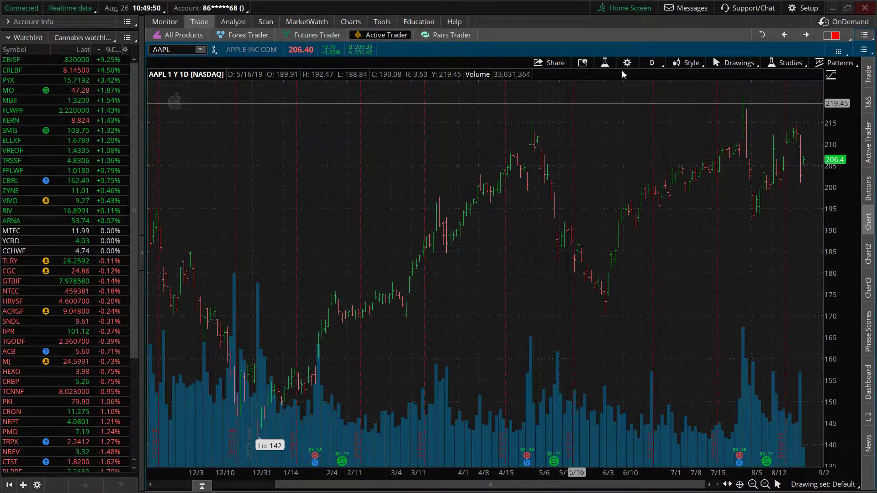
# Save the current workspace under the name "my trade setup" and check the list of saved workspaces
pyautogui.click(805, 8)
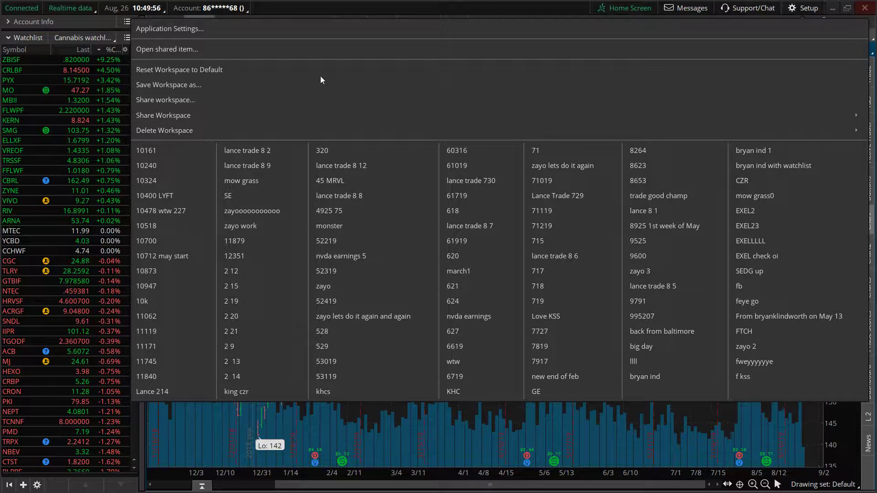
pyautogui.click(205, 85)
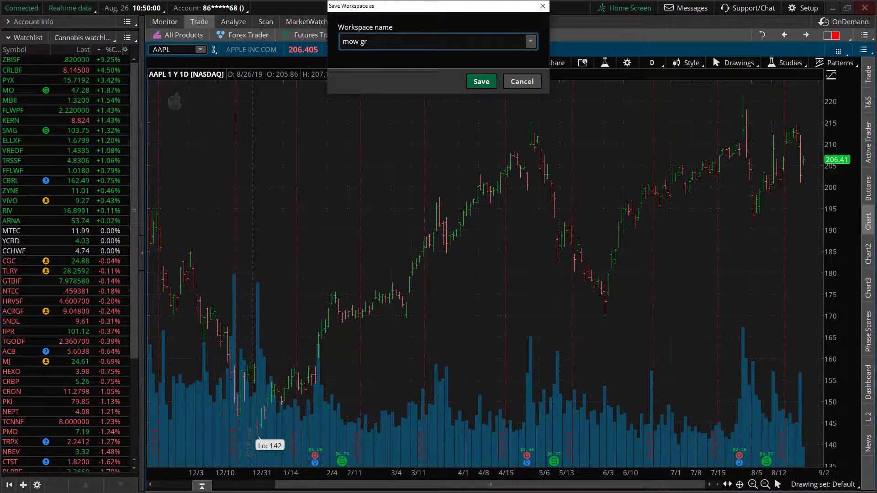
pyautogui.press('BackSpace')
pyautogui.press('BackSpace')
pyautogui.press('BackSpace')
pyautogui.press('BackSpace')
pyautogui.press('BackSpace')
pyautogui.press('BackSpace')
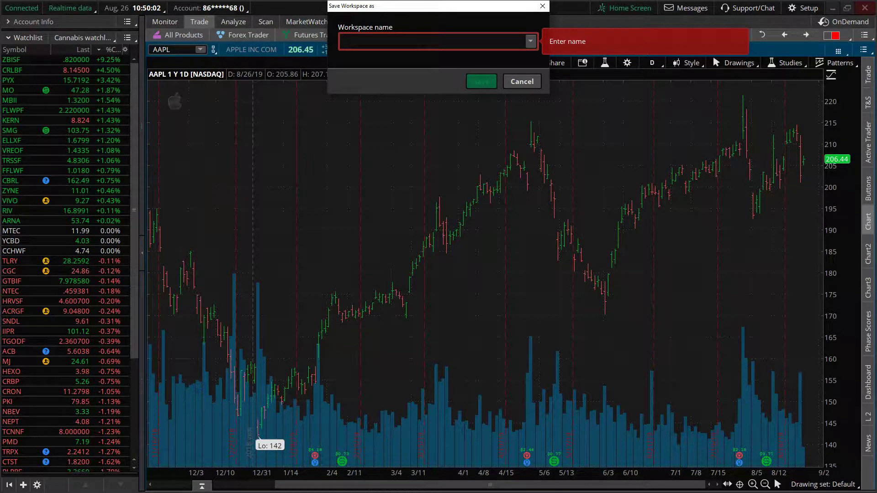
pyautogui.write('my trade setup')
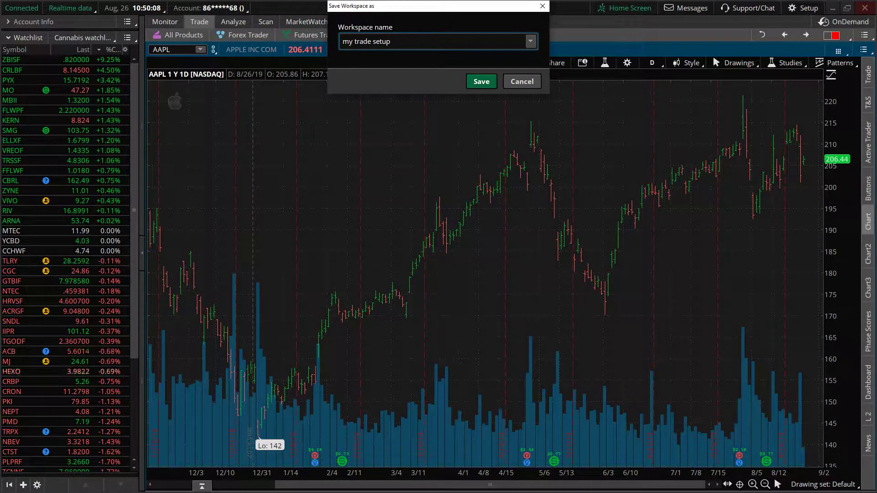
pyautogui.click(480, 82)
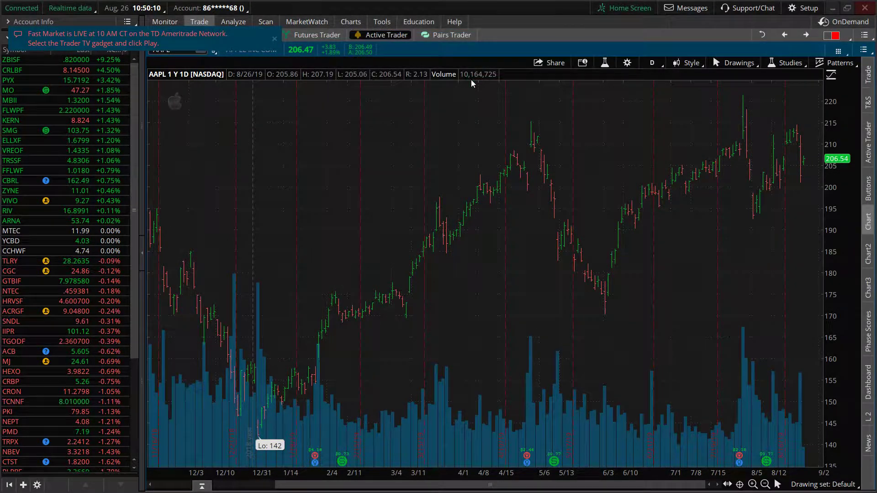
pyautogui.click(795, 9)
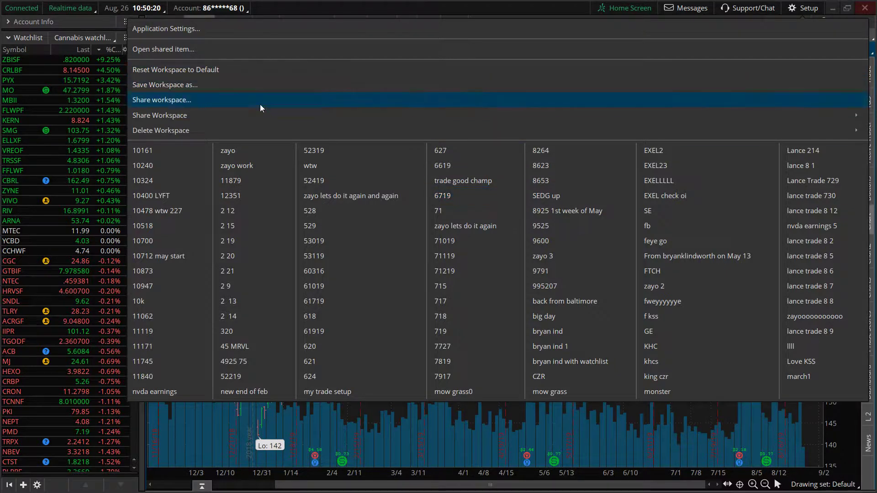
pyautogui.click(523, 432)
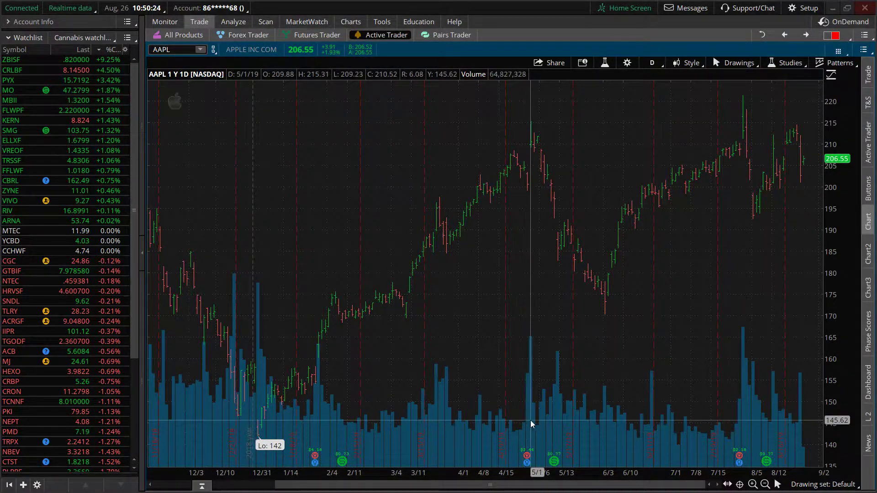
# Try enabling the Alert is triggered and Order fills notifications in the application settings, and discard the changes
pyautogui.click(802, 8)
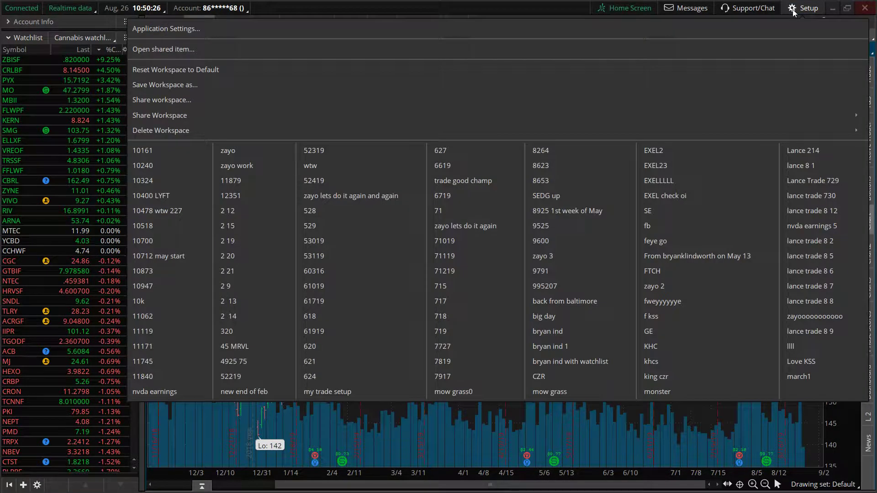
pyautogui.click(673, 34)
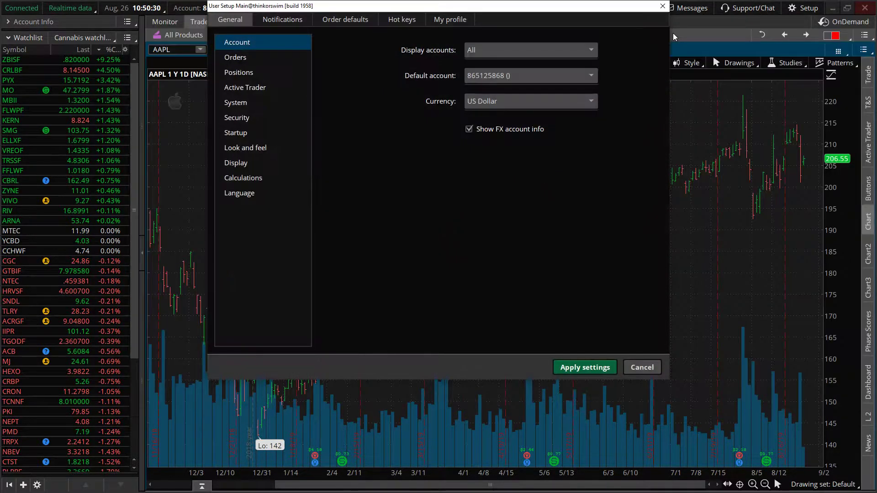
pyautogui.click(284, 20)
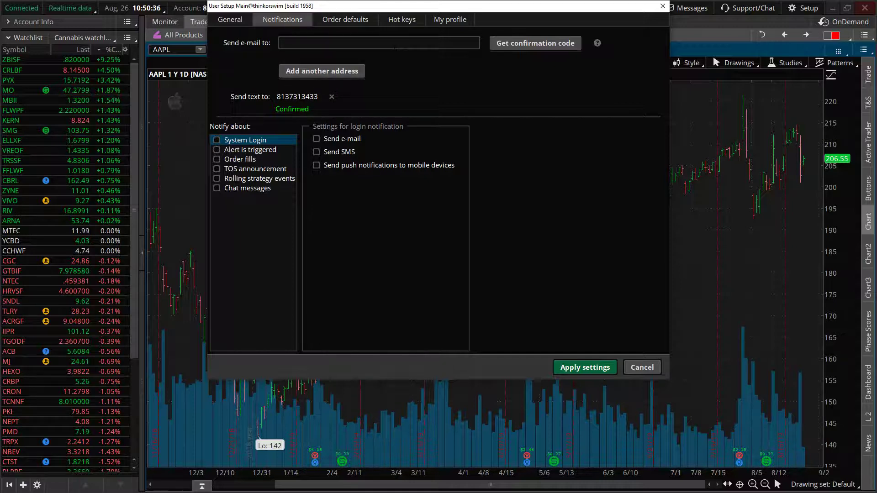
pyautogui.click(265, 149)
pyautogui.click(271, 158)
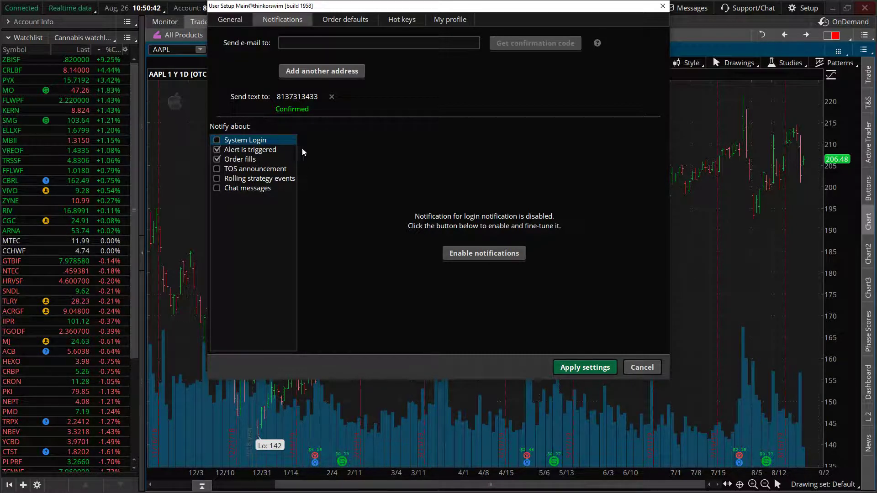
pyautogui.click(641, 367)
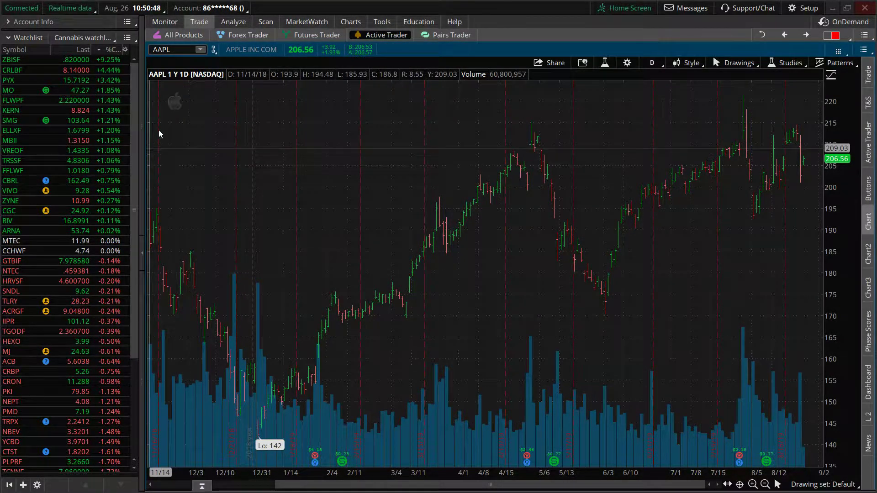
# Load AAPL on the All Products trading page
pyautogui.click(168, 22)
pyautogui.click(199, 22)
pyautogui.moveTo(165, 28)
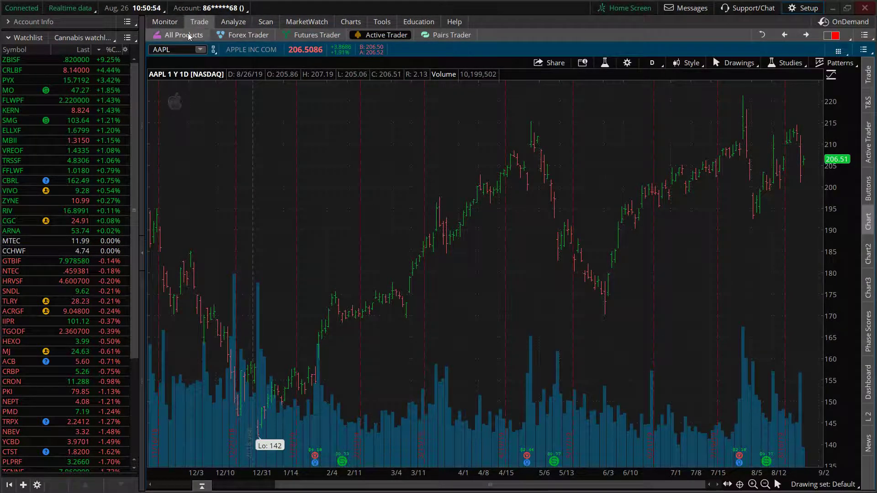
pyautogui.click(185, 35)
pyautogui.click(181, 44)
pyautogui.write('AAPL')
pyautogui.press('Return')
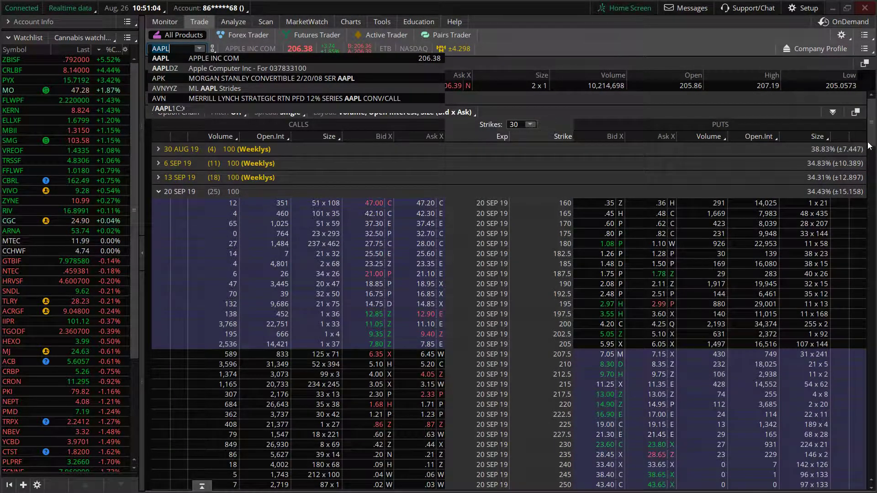
# Expand Options Time & Sales for AAPL and review the Product Depth charts and Today's Options Statistics
pyautogui.scroll(-10, 868, 146)
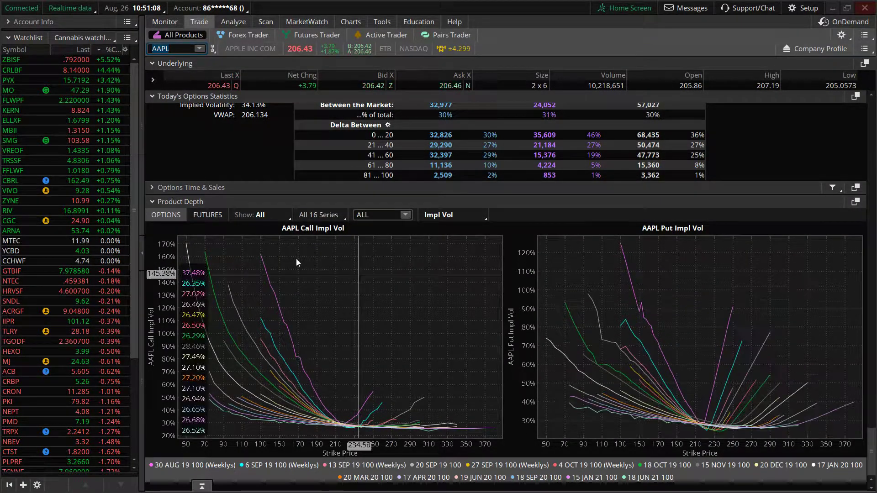
pyautogui.click(165, 188)
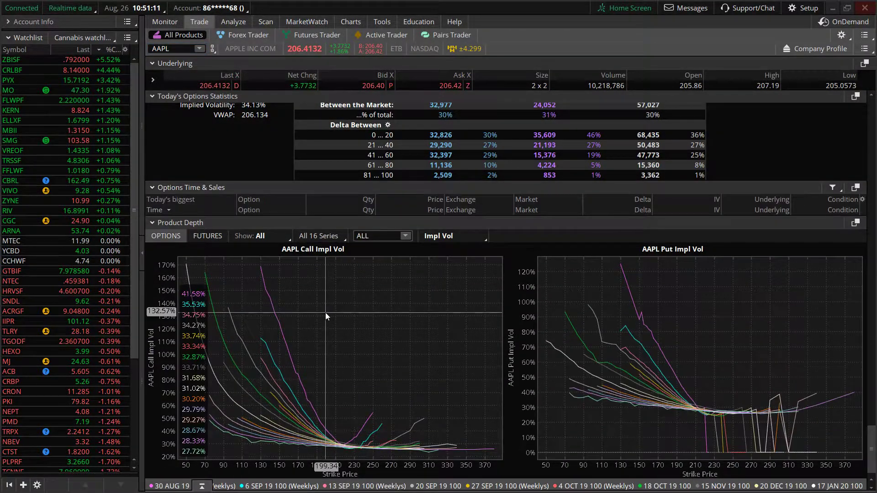
pyautogui.scroll(5, 325, 312)
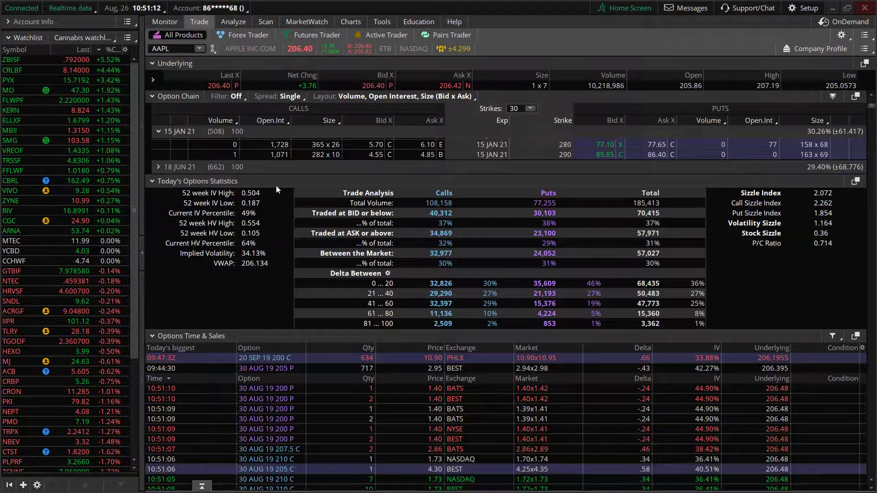
pyautogui.scroll(4, 439, 236)
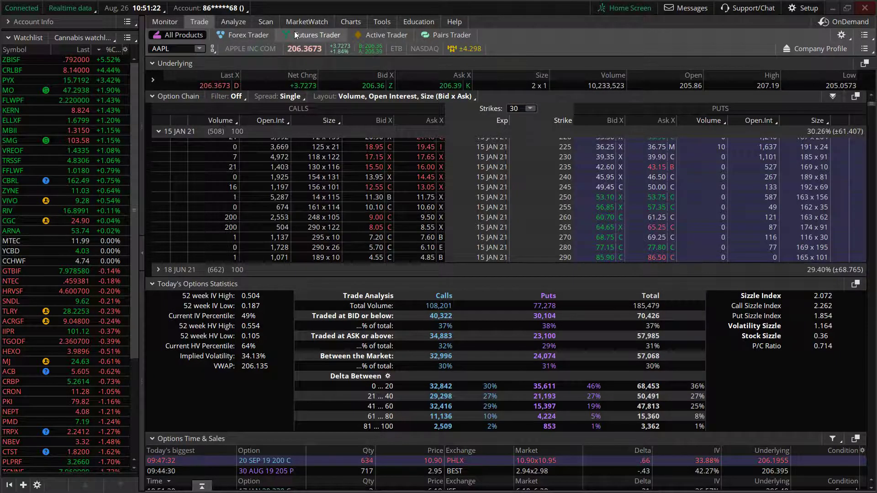
# Build a one-contract AAPL 15 JAN 21 call vertical order from the option chain, buying the 210 strike and selling the 225 strike
pyautogui.click(378, 36)
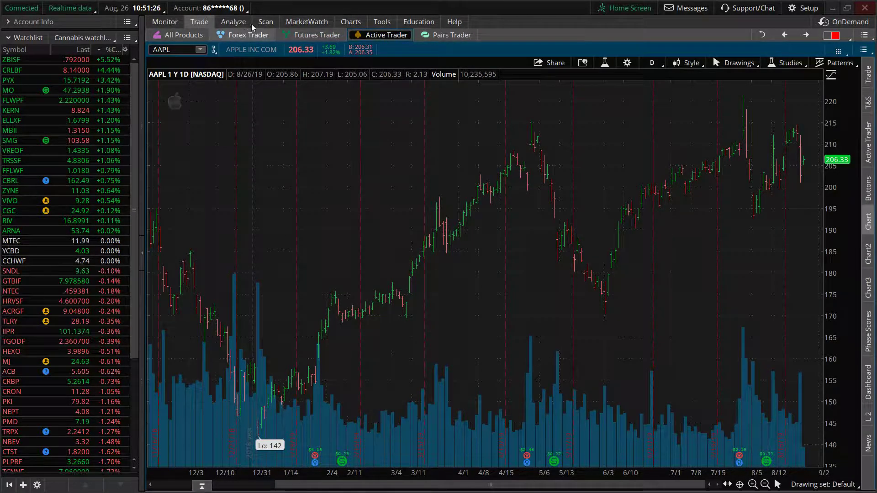
pyautogui.click(225, 22)
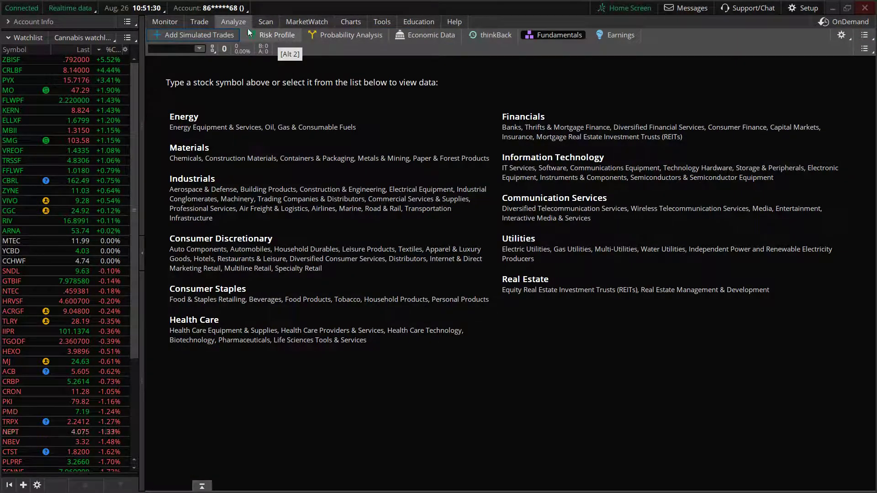
pyautogui.click(198, 22)
pyautogui.click(178, 38)
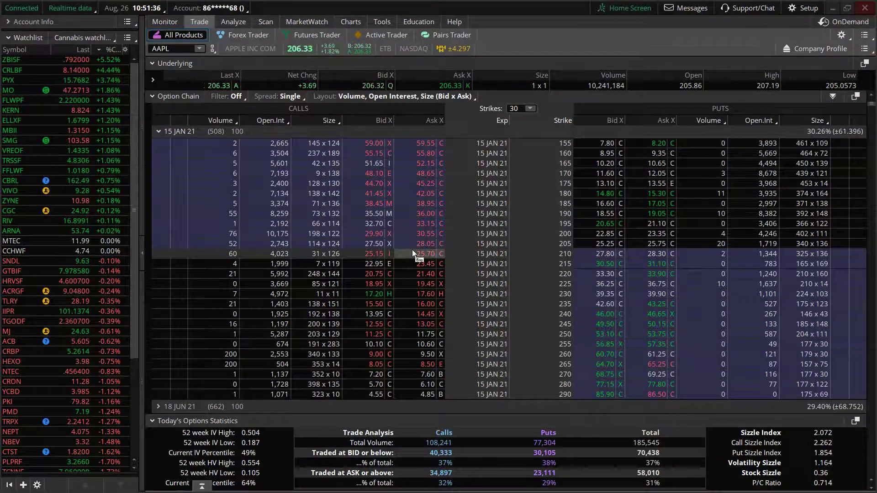
pyautogui.click(412, 251)
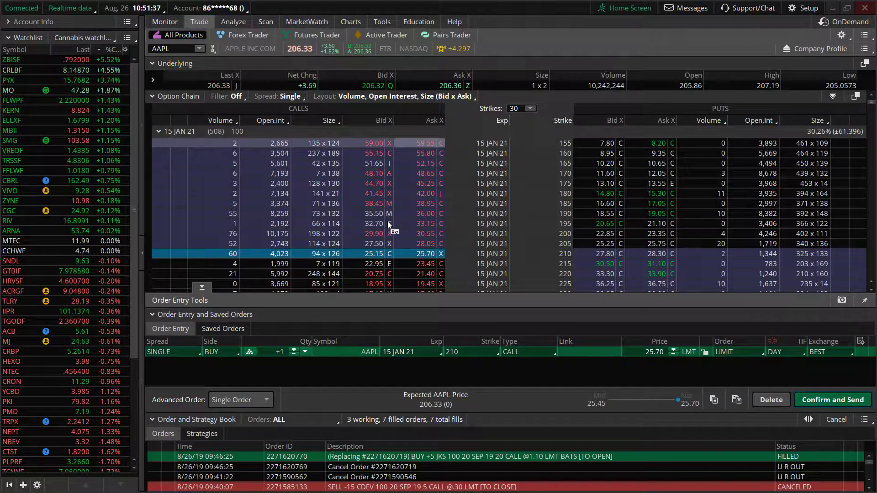
pyautogui.keyDown('ctrl'); pyautogui.click(370, 250); pyautogui.keyUp('ctrl')
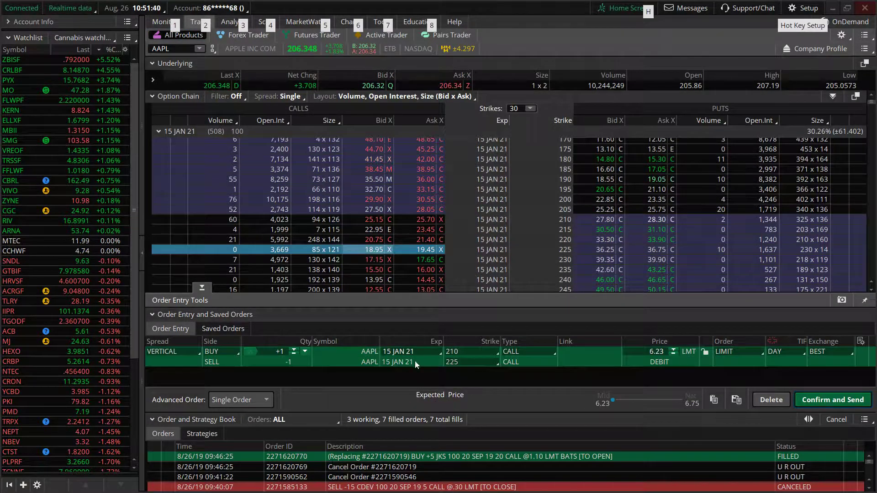
# Send the 210/225 call vertical to analysis and view it in the Risk Profile
pyautogui.rightClick(377, 359)
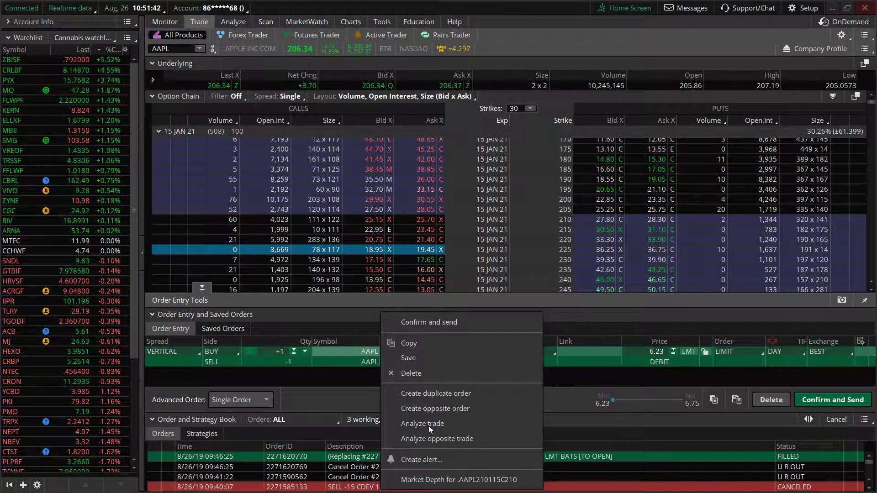
pyautogui.click(428, 425)
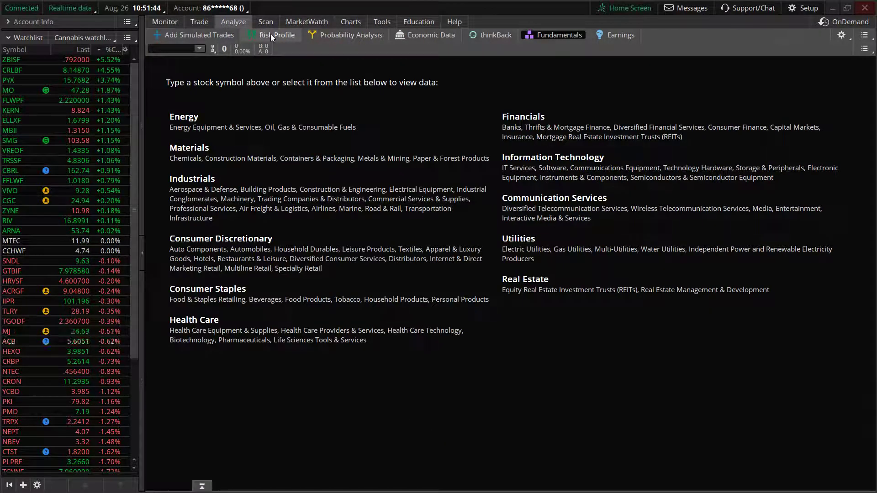
pyautogui.click(270, 34)
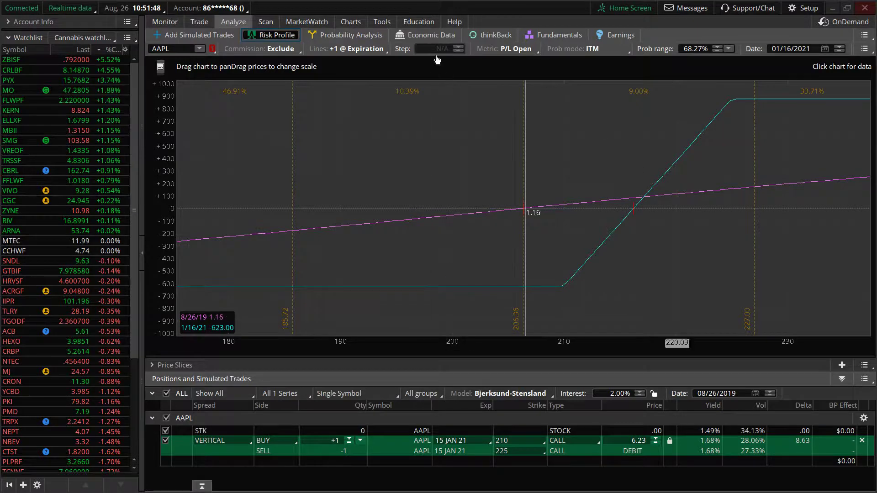
# Look up TIF on the Fundamentals page and on the Earnings page
pyautogui.click(543, 36)
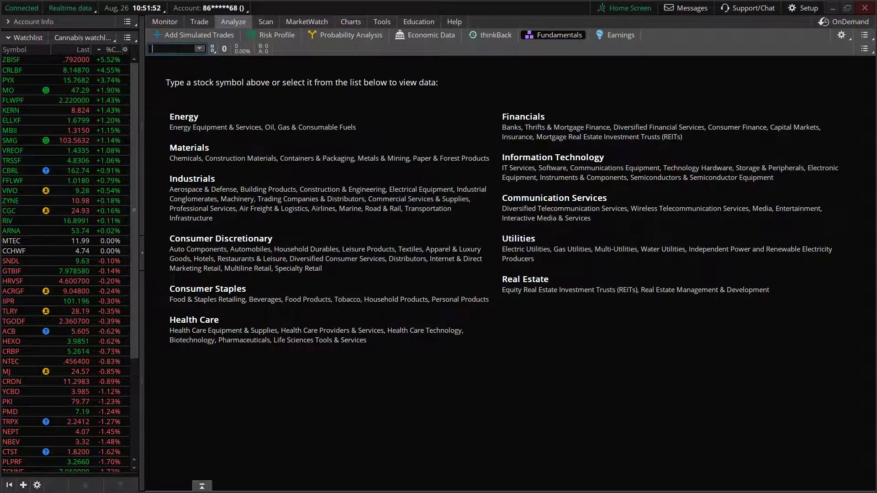
pyautogui.write('TIF')
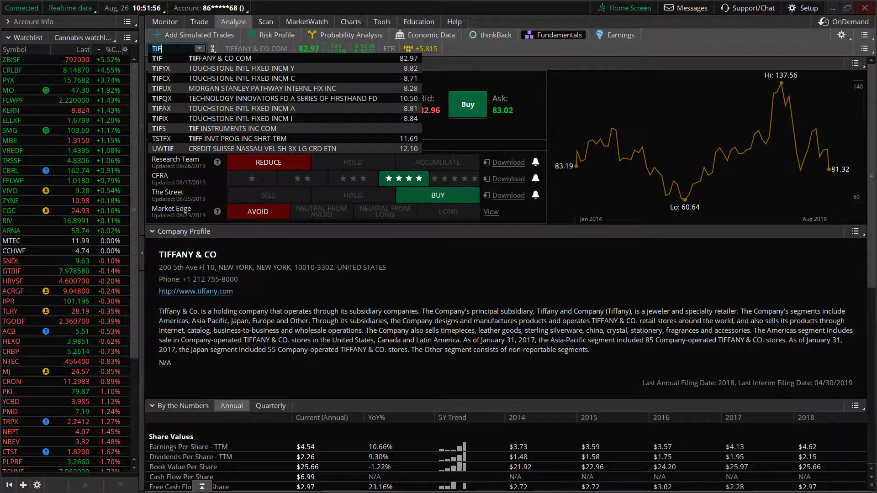
pyautogui.press('Return')
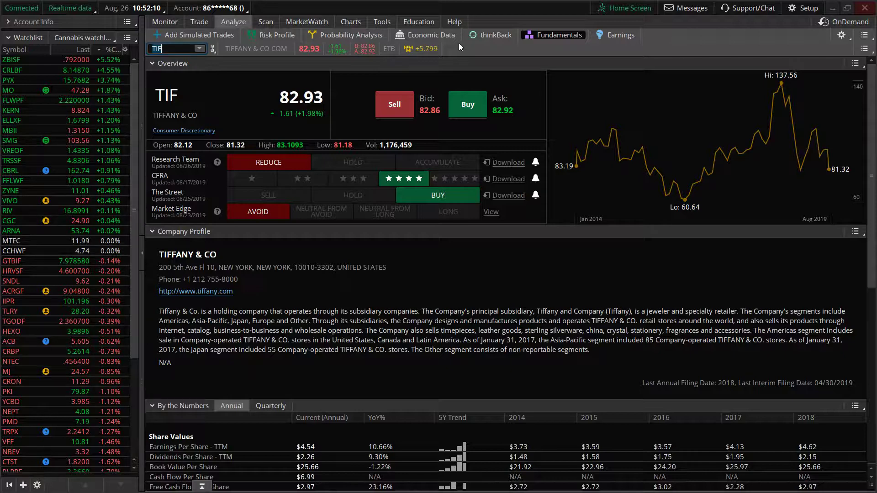
pyautogui.click(613, 37)
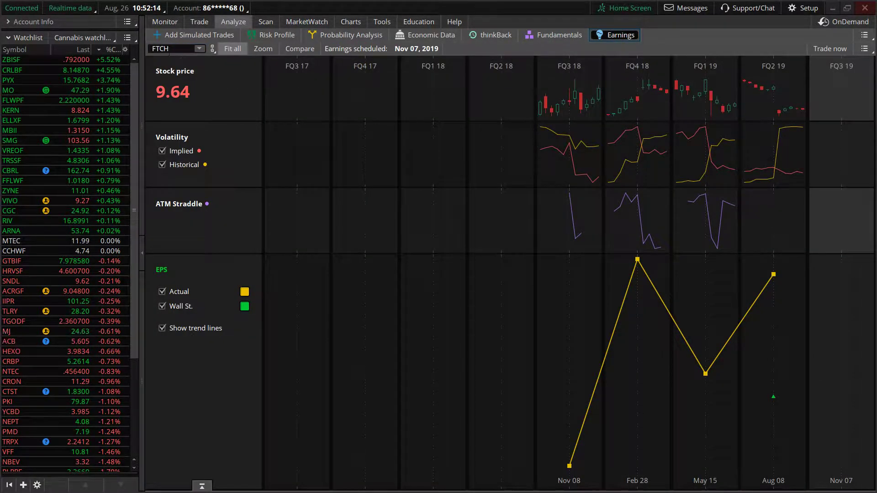
pyautogui.write('IF')
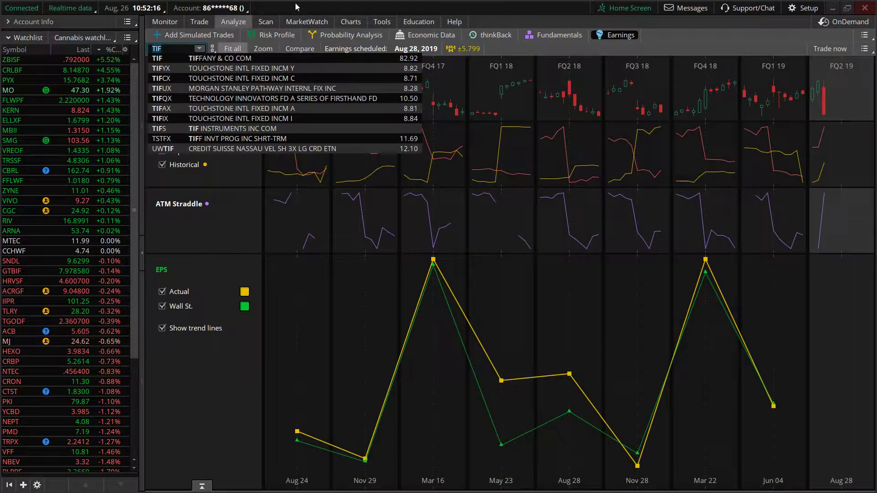
# View the Scan, MarketWatch Quotes and Charts pages in turn, and return to the Active Trader
pyautogui.click(272, 18)
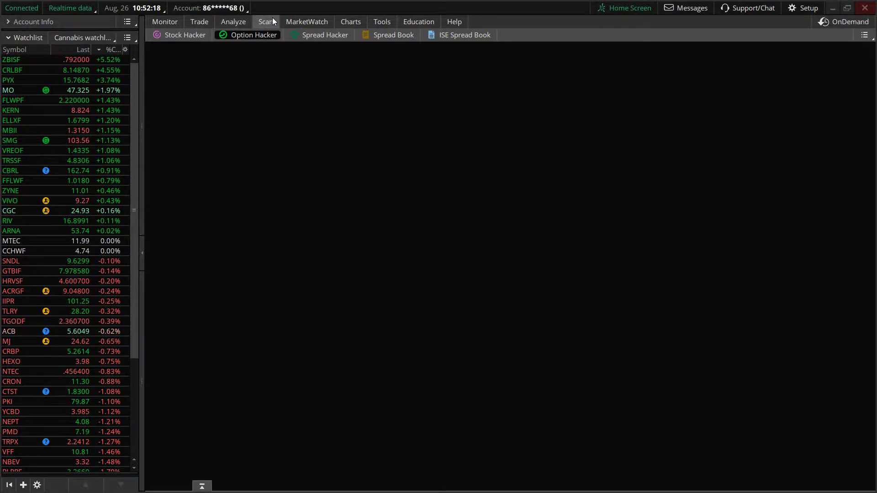
pyautogui.click(322, 22)
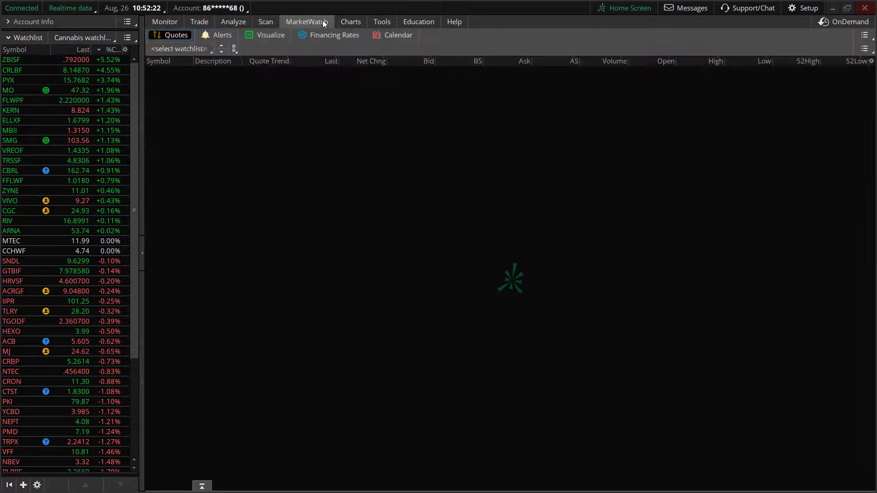
pyautogui.moveTo(351, 21)
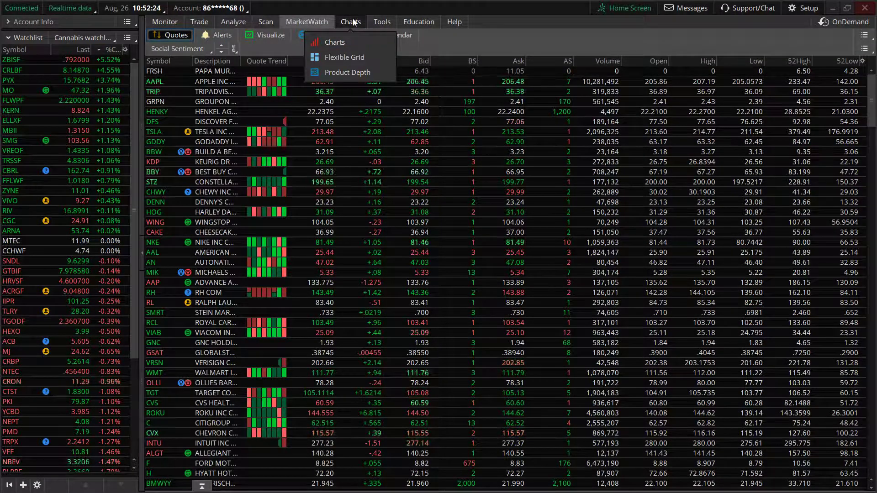
pyautogui.click(342, 44)
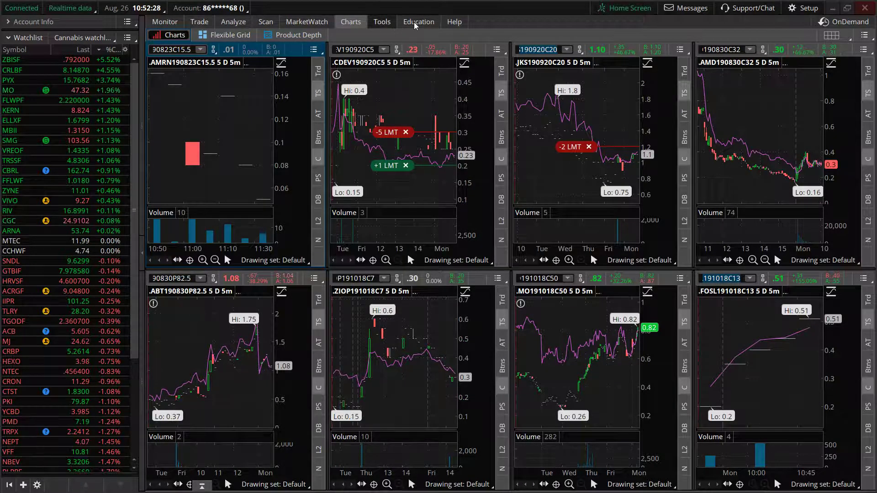
pyautogui.click(199, 21)
pyautogui.click(387, 35)
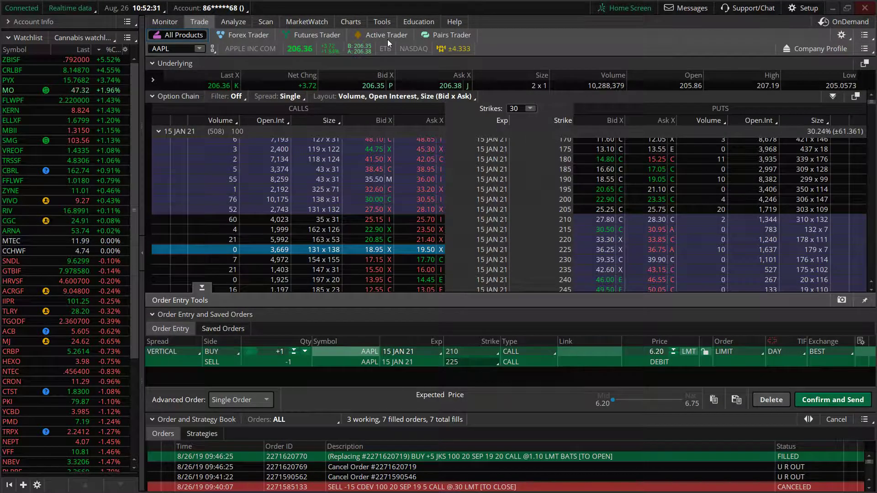